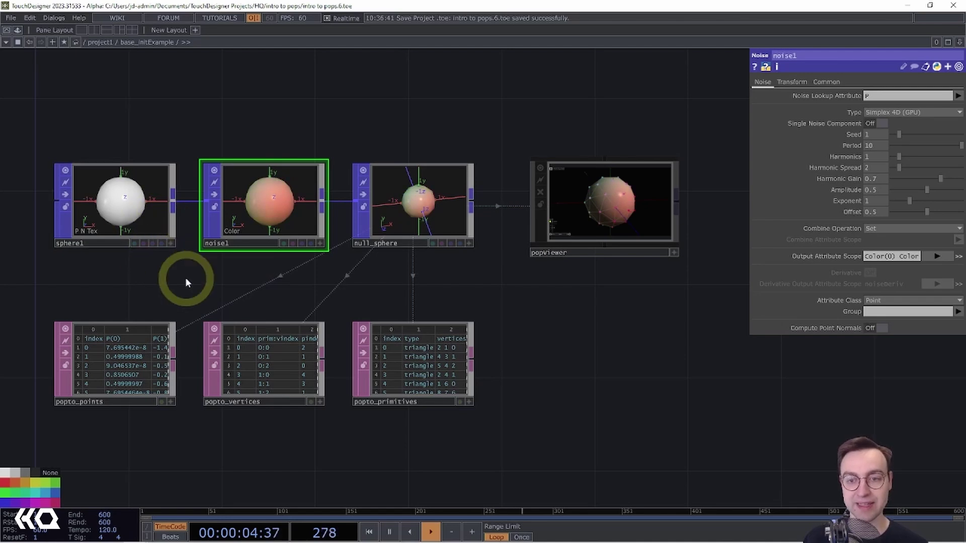
Open the popViewer container's view in a floating window and enlarge it over the network
left_click(625, 209)
right_click(623, 207)
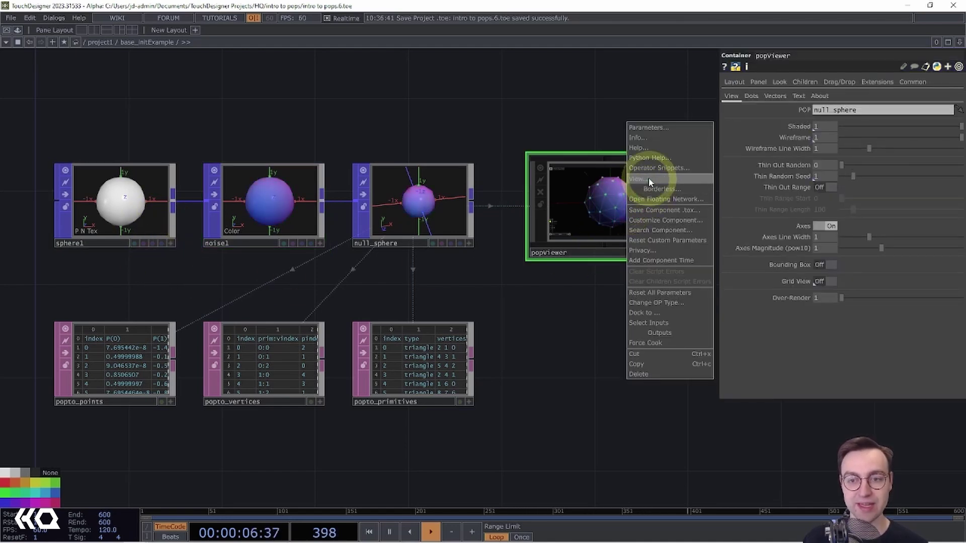
left_click(647, 177)
left_click_drag(572, 10, 354, 42)
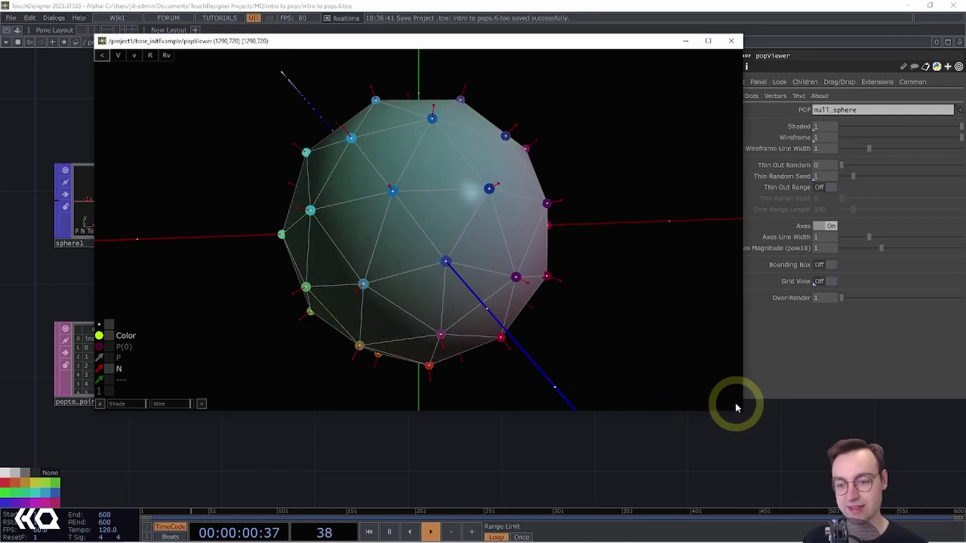
left_click_drag(740, 415, 854, 472)
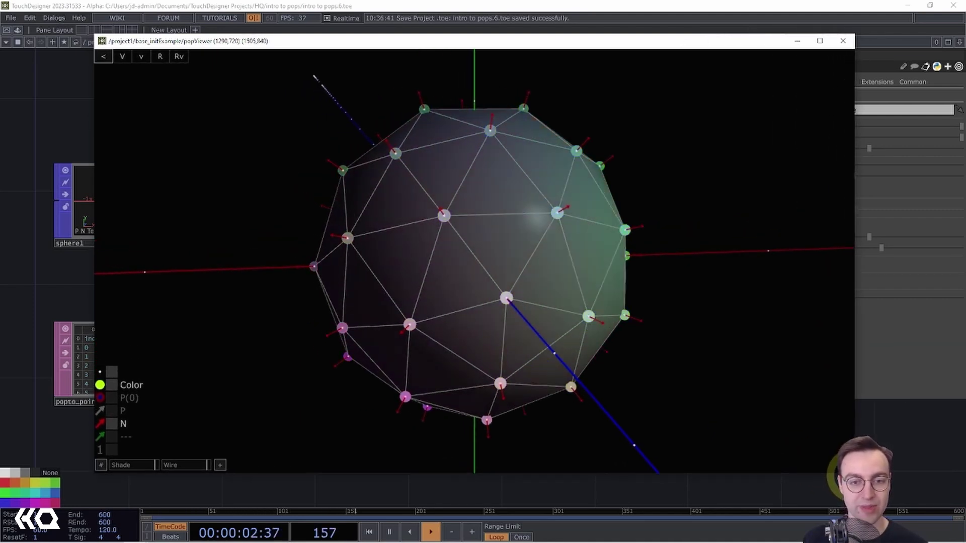
Orbit the sphere in the viewer, and move the viewer window aside briefly to check the null_sphere operator in the network
left_click_drag(459, 342, 317, 194)
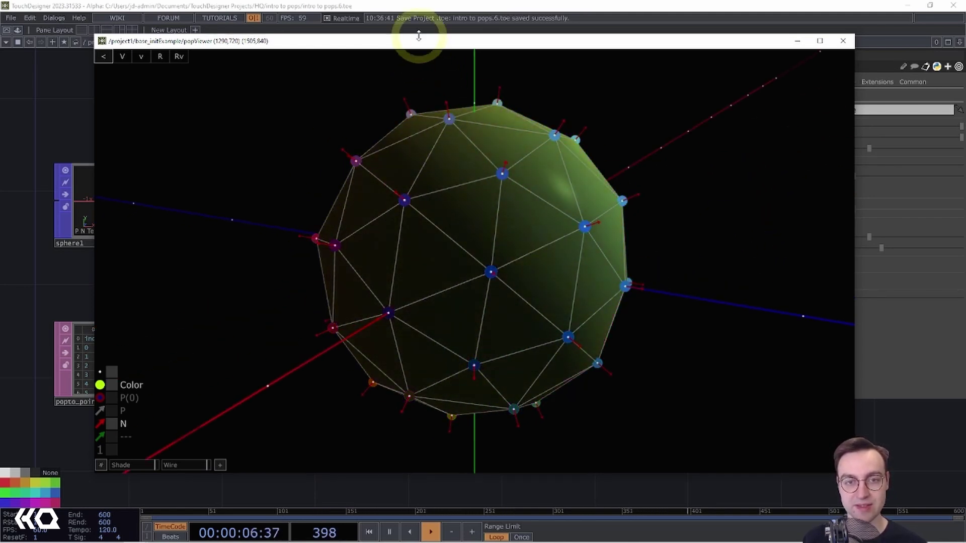
left_click_drag(417, 43, 554, 485)
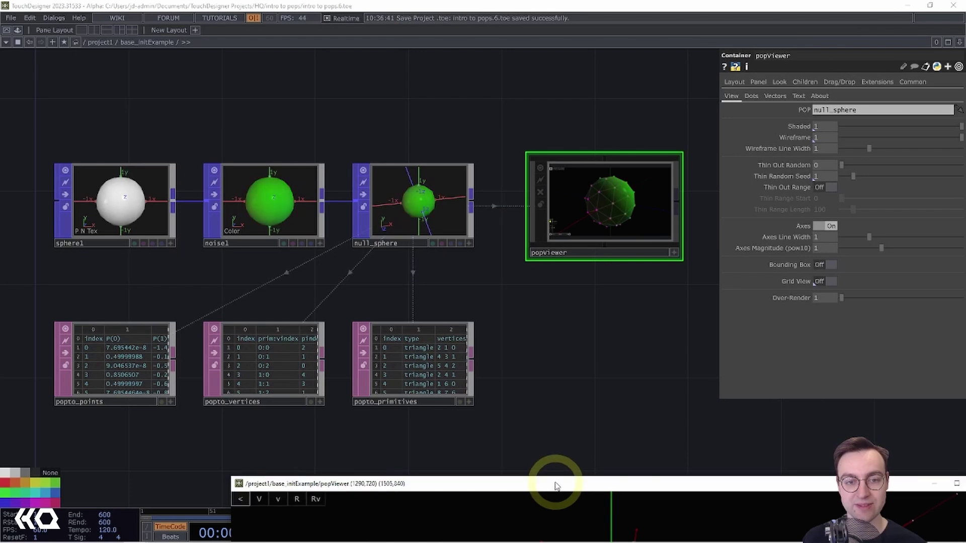
left_click(408, 249)
left_click_drag(485, 484, 341, 65)
Examine the sphere's points, normals and triangle primitives from several angles in the popViewer window
left_click_drag(454, 361, 530, 343)
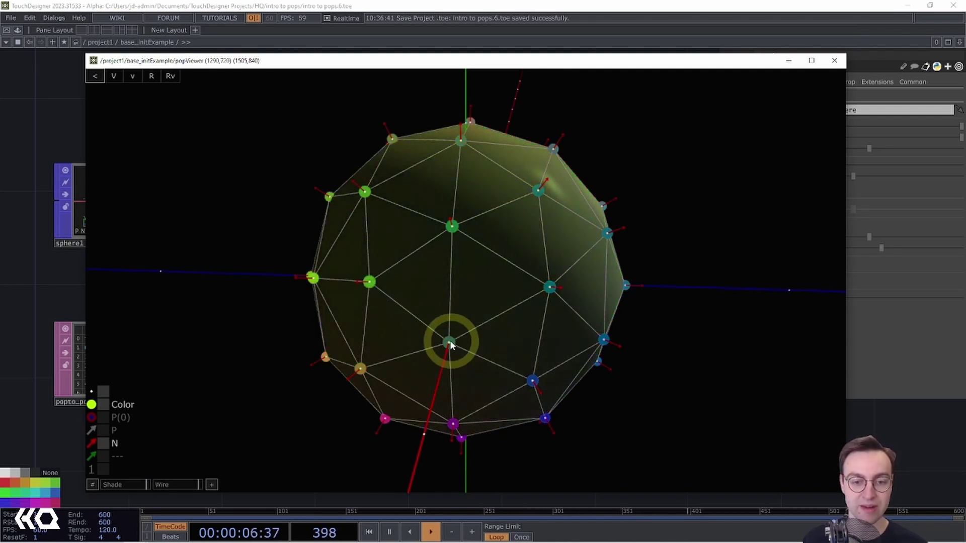
left_click_drag(452, 347, 642, 341)
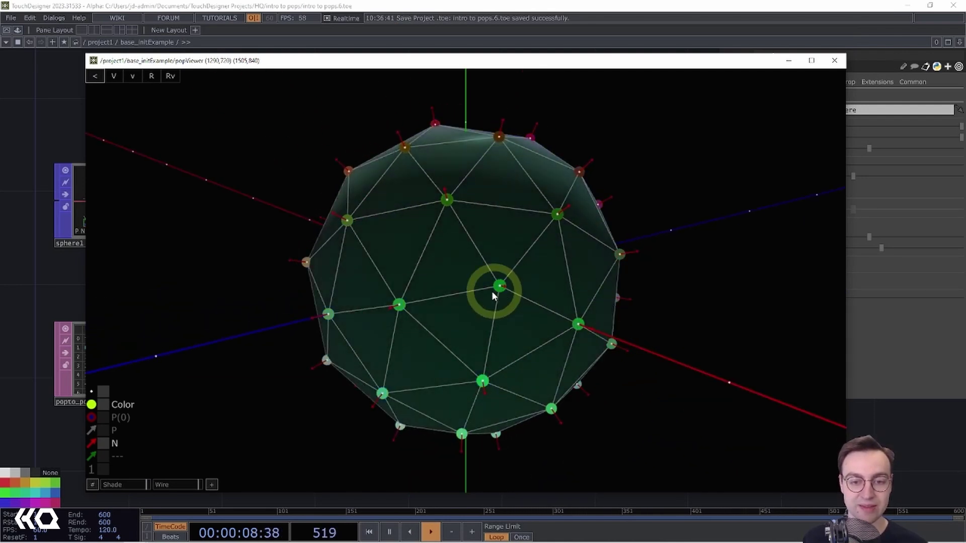
left_click_drag(534, 350, 507, 377)
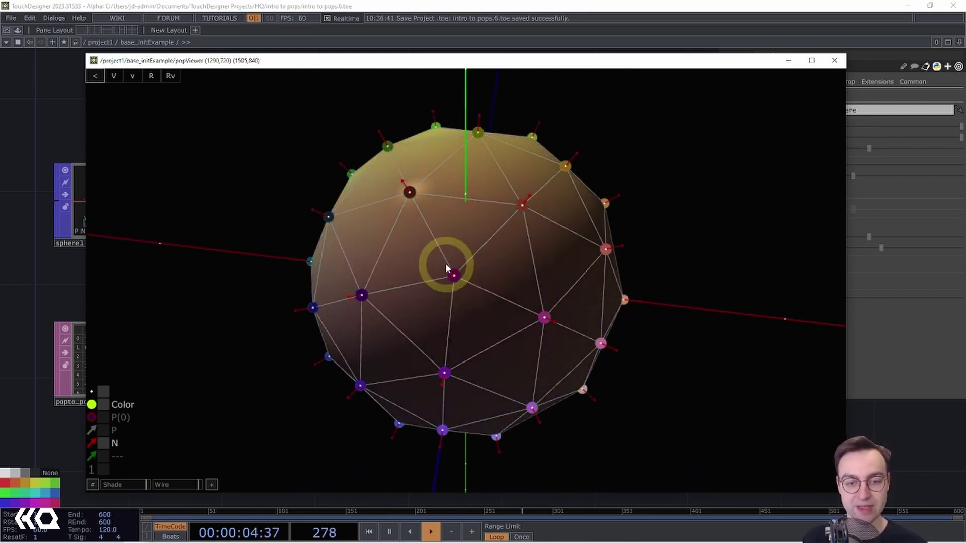
left_click_drag(409, 297, 438, 254)
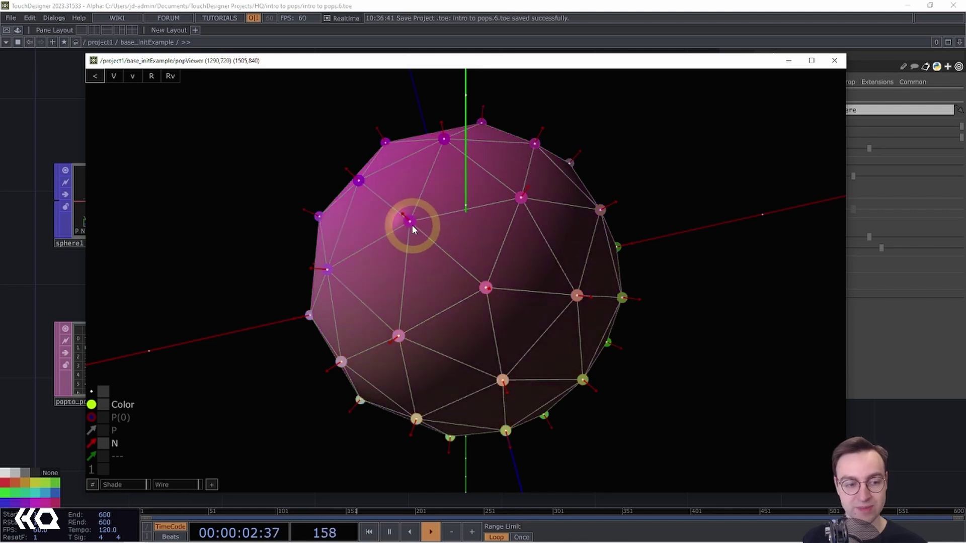
left_click_drag(412, 224, 520, 210)
left_click_drag(512, 132, 582, 199)
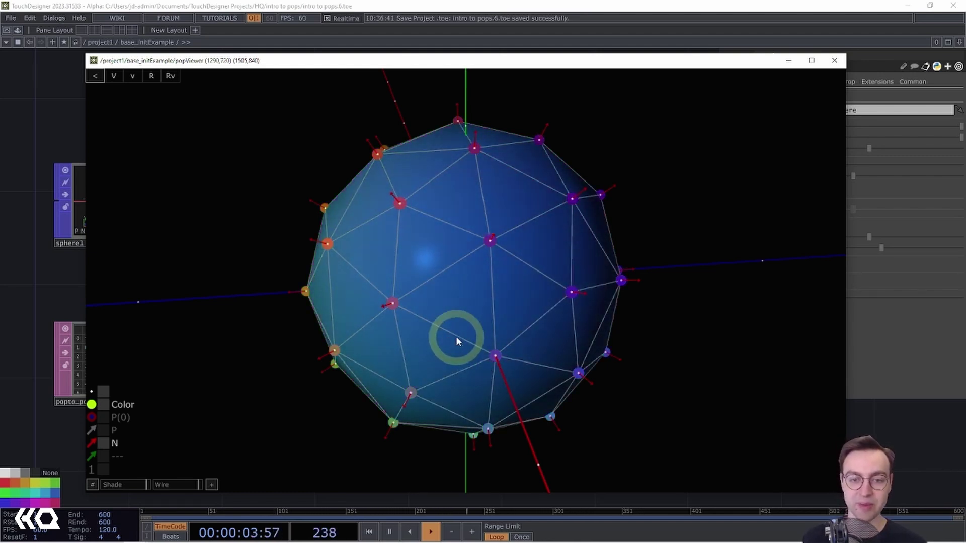
left_click_drag(455, 334, 650, 308)
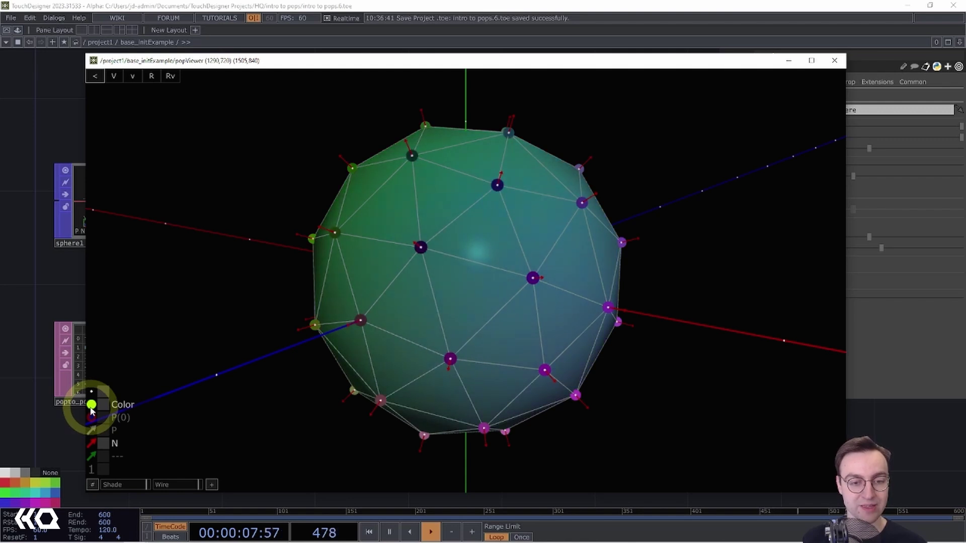
Inspect the viewer's point, Color and N display controls, and try assigning P to the empty vector slot
left_click(90, 442)
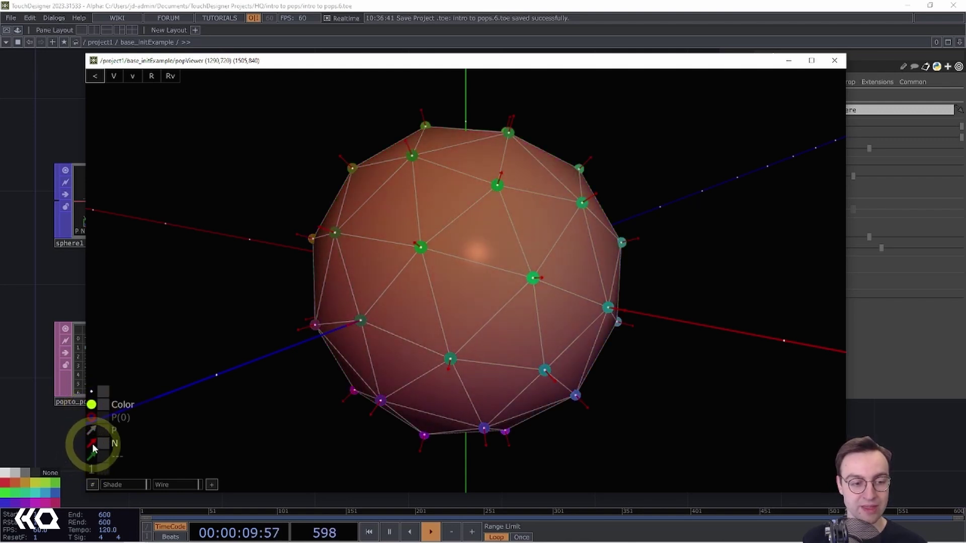
left_click(90, 443)
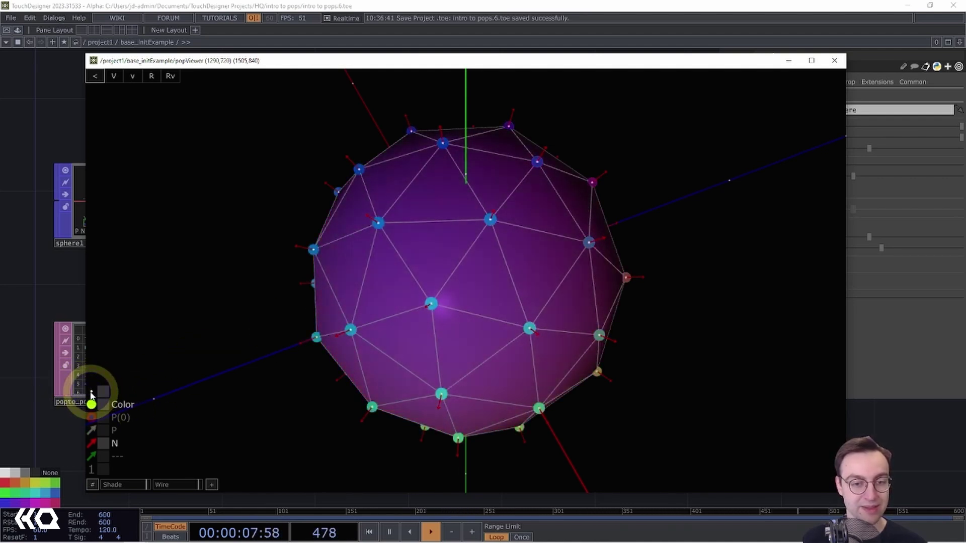
left_click_drag(405, 326, 199, 382)
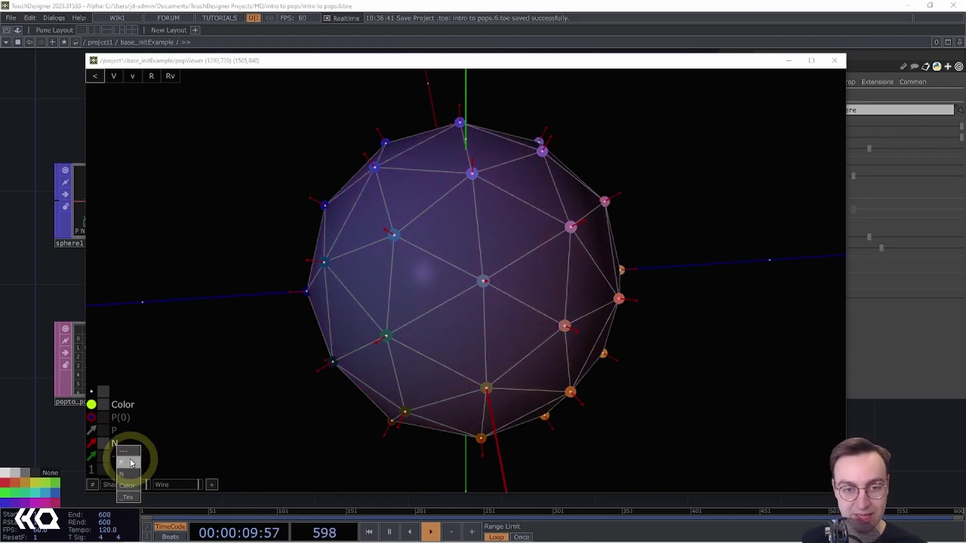
left_click(129, 461)
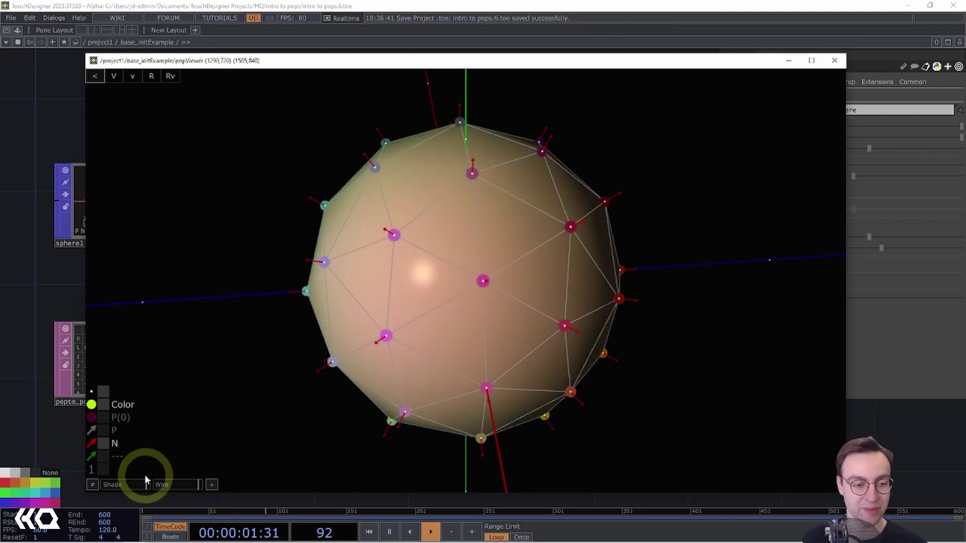
Try the viewer's Shade control, examine the sphere from other angles, and close the popViewer window
mouse_move(146, 482)
left_mouse_down()
mouse_move(95, 483)
mouse_move(173, 481)
left_mouse_up()
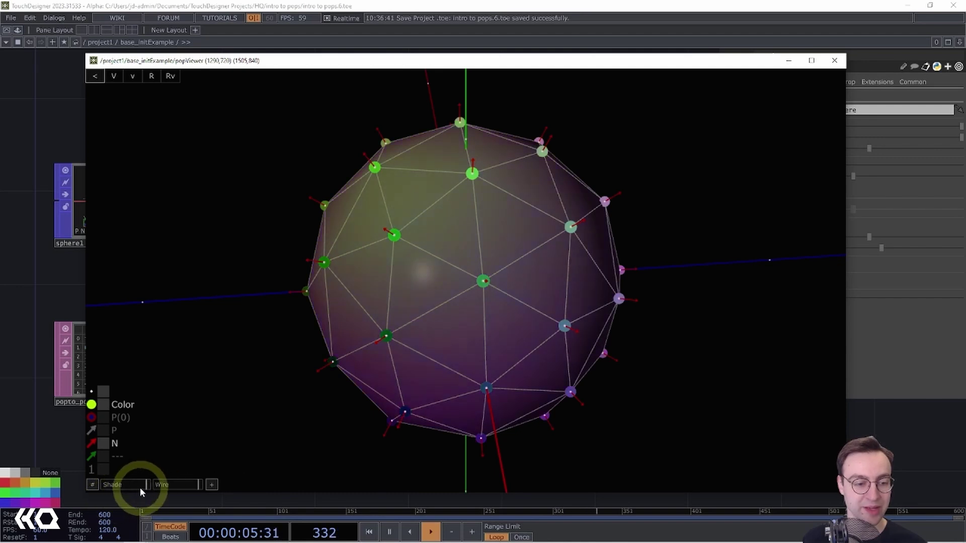
left_click_drag(330, 304, 552, 283)
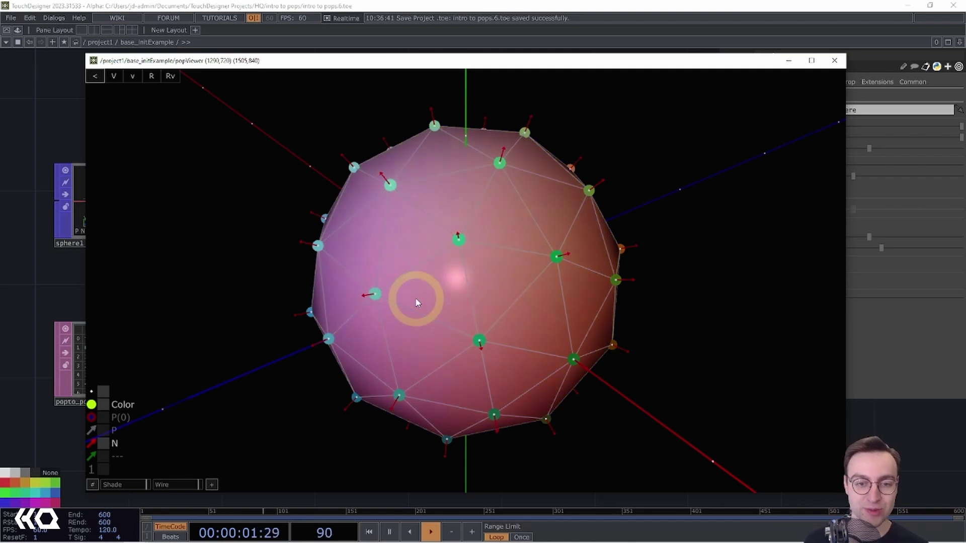
left_click_drag(415, 298, 365, 293)
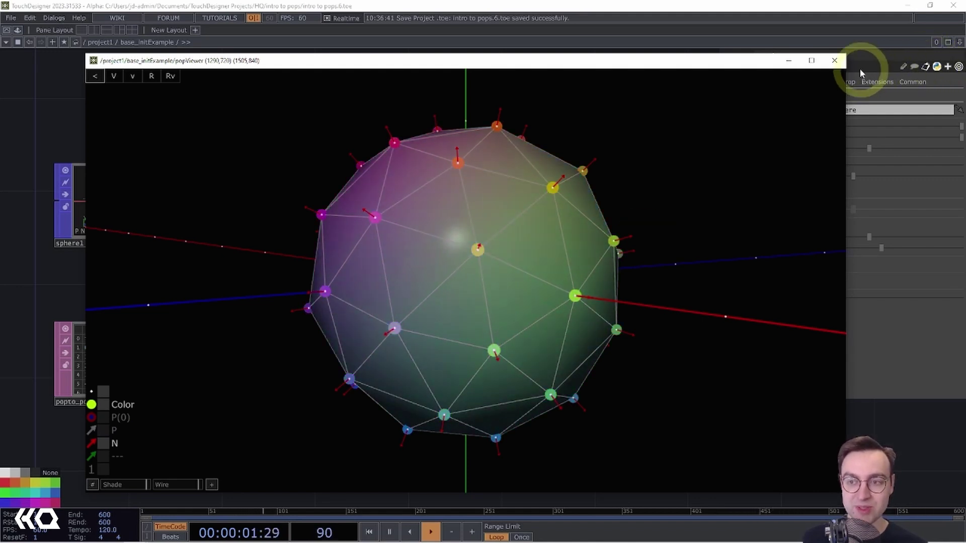
left_click(841, 62)
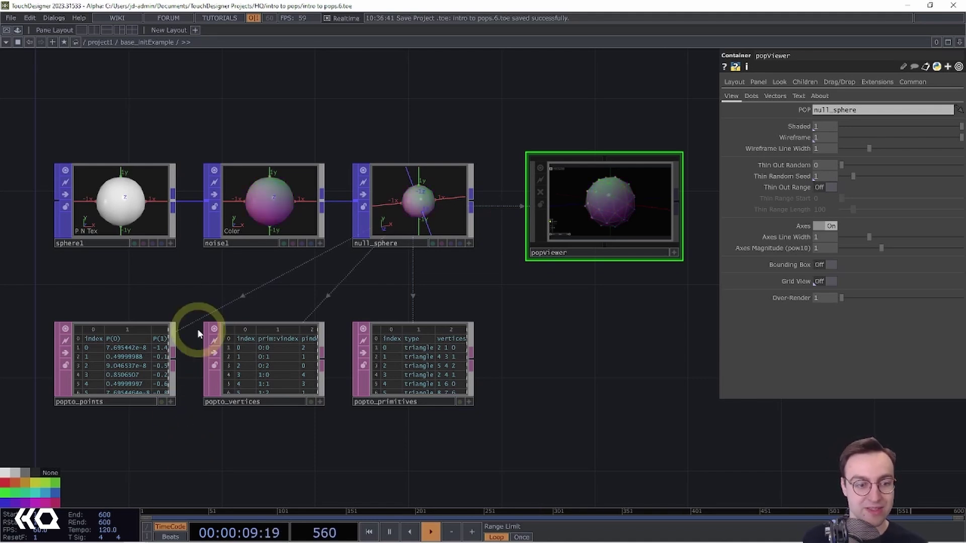
Open the popto_points table in an enlarged floating window to examine the P, Color and N values of each point
left_click(93, 358)
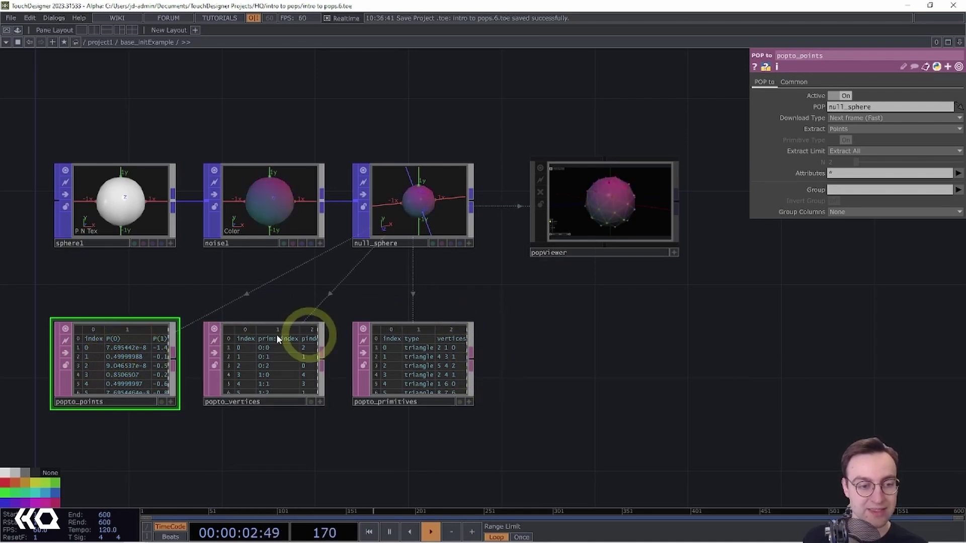
right_click(109, 362)
left_click(144, 345)
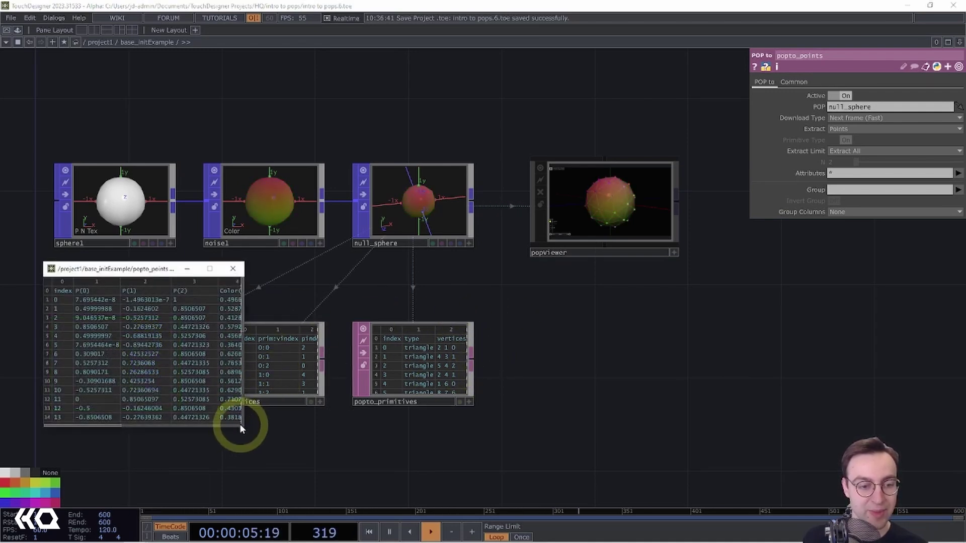
left_click_drag(243, 426, 652, 508)
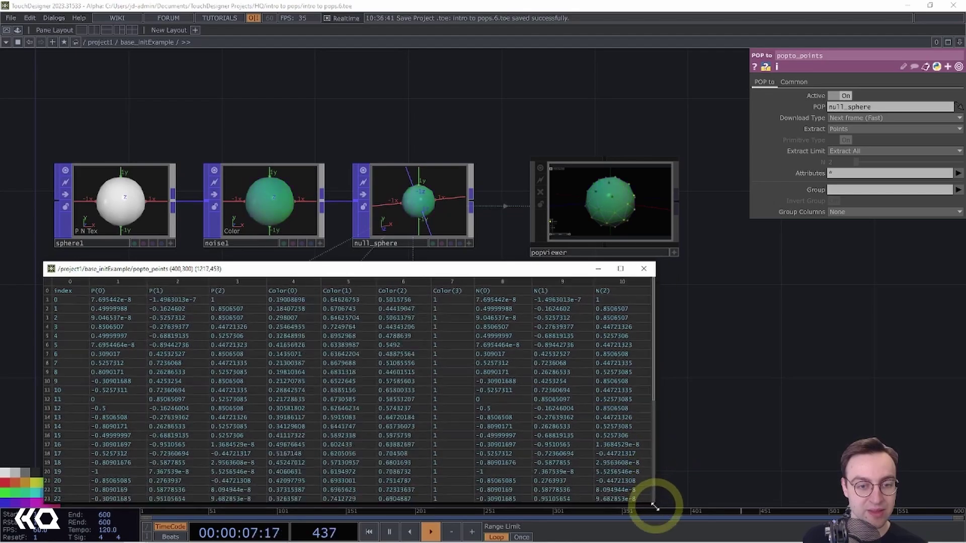
left_click_drag(446, 268, 418, 236)
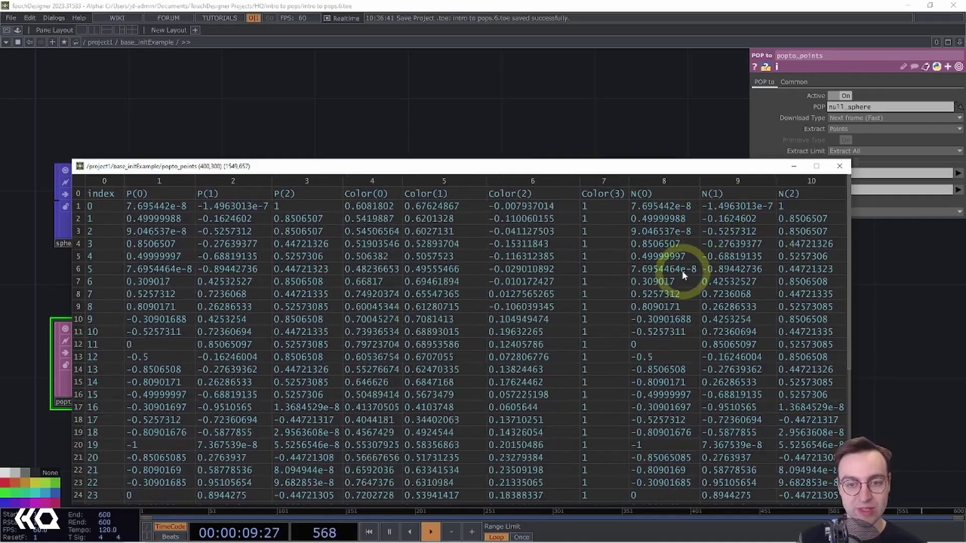
mouse_move(567, 172)
left_mouse_down()
mouse_move(571, 203)
mouse_move(569, 186)
left_mouse_up()
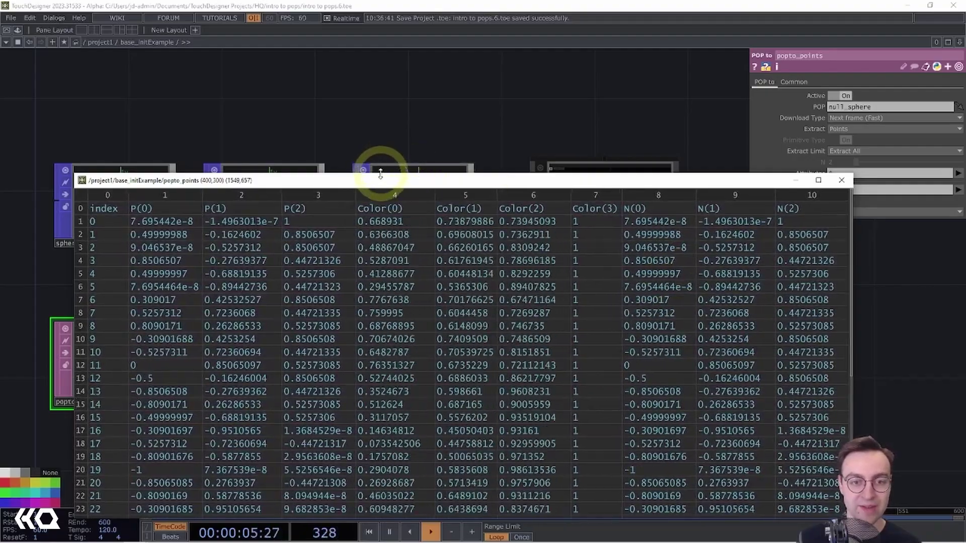
Bypass the noise1 operator and examine which attribute columns remain in the popto_points table, closing its window when finished
left_click_drag(381, 173, 383, 273)
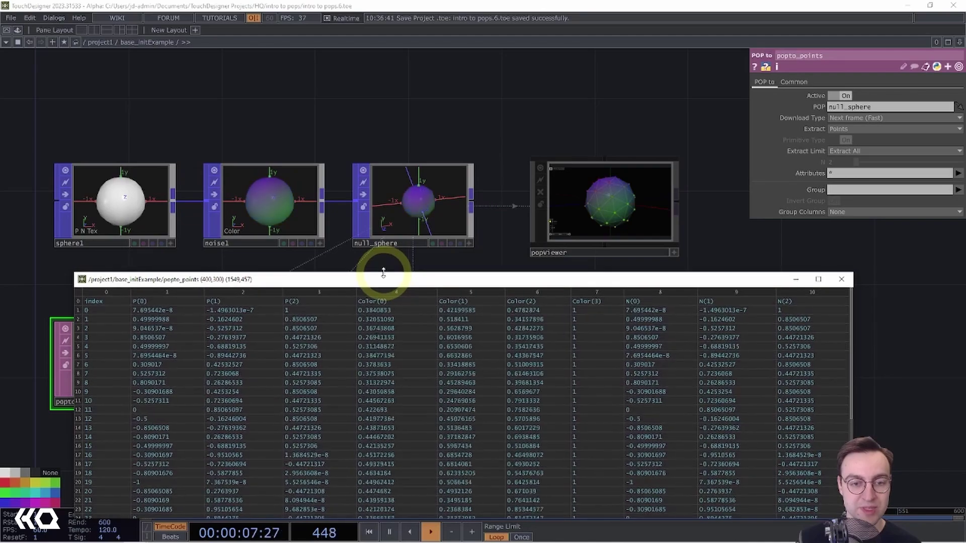
left_click(288, 211)
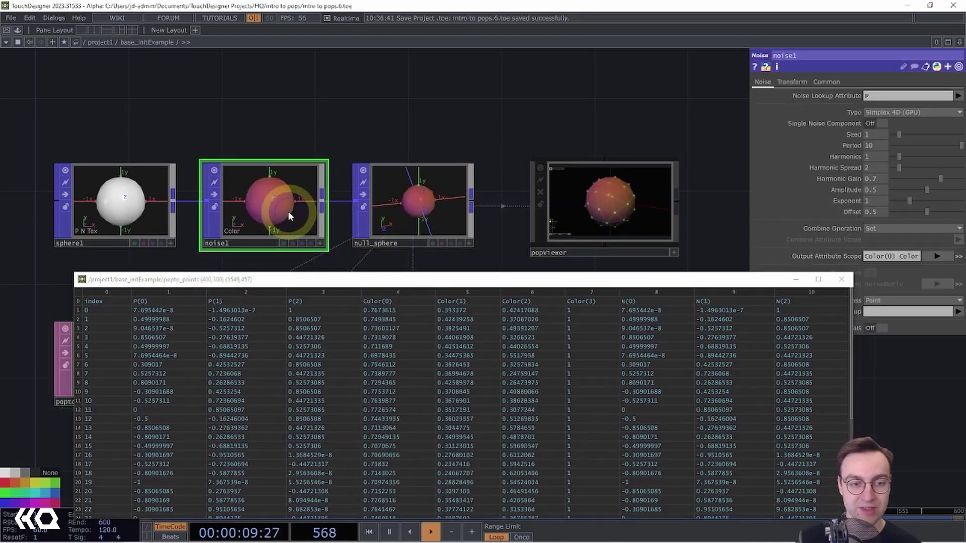
left_click(215, 194)
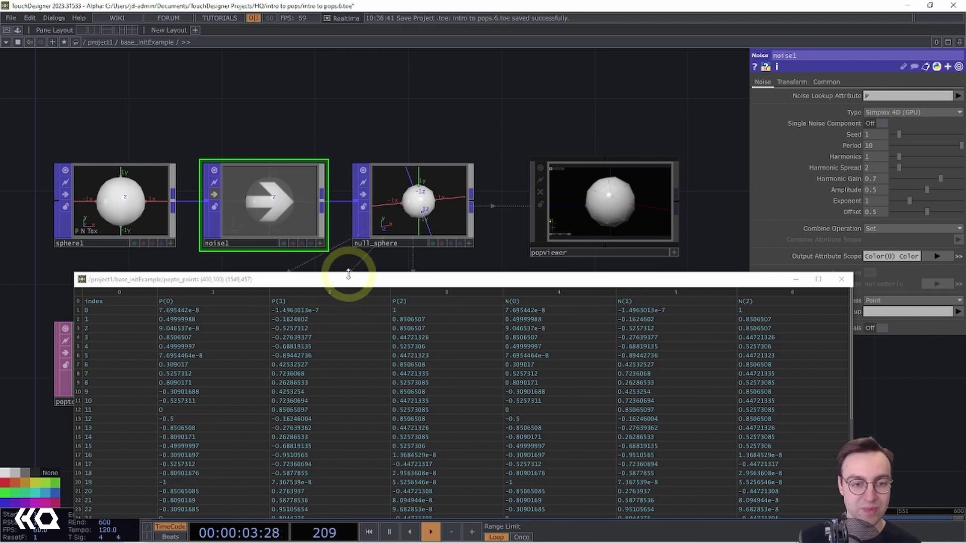
left_click_drag(348, 274, 345, 73)
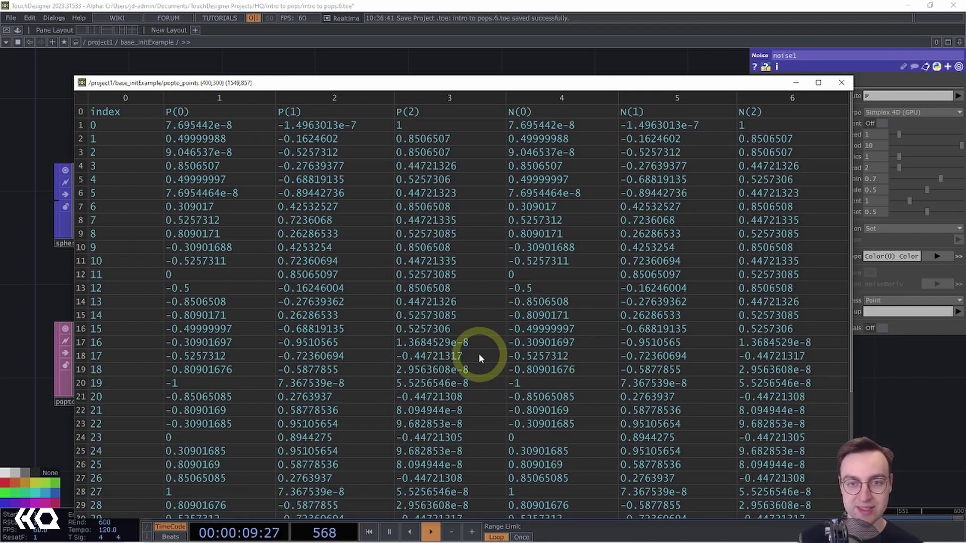
left_click(842, 83)
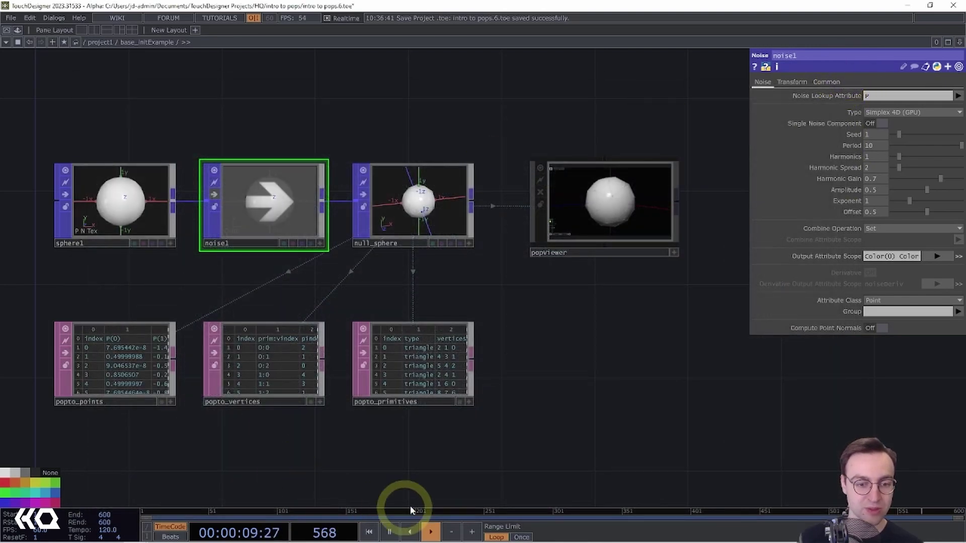
Turn off the bypass on noise1 so that it processes the sphere again
left_click(223, 199)
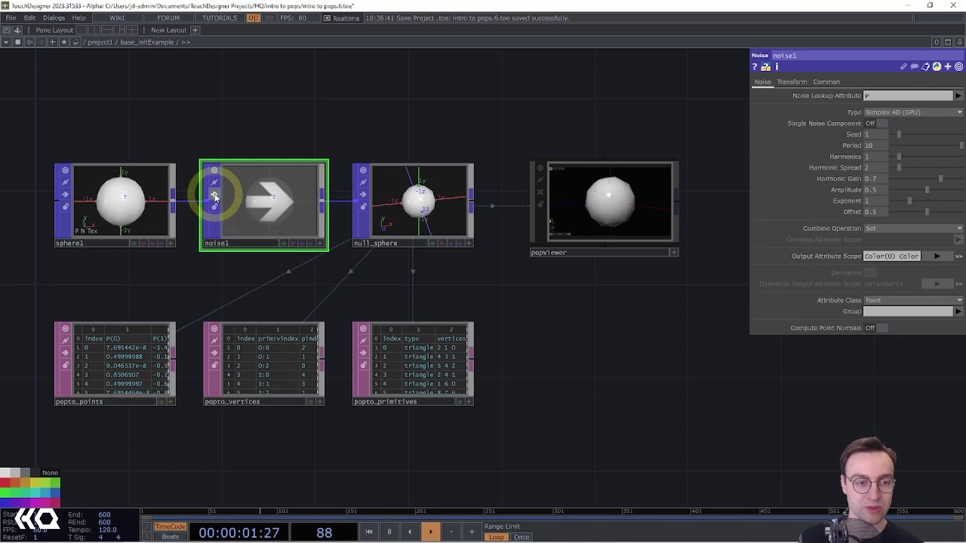
left_click(215, 196)
left_click(295, 424)
Open the popto_primitives table in a floating window, sized and placed beside the network, to examine each primitive's type and vertices
left_click(445, 358)
right_click(424, 369)
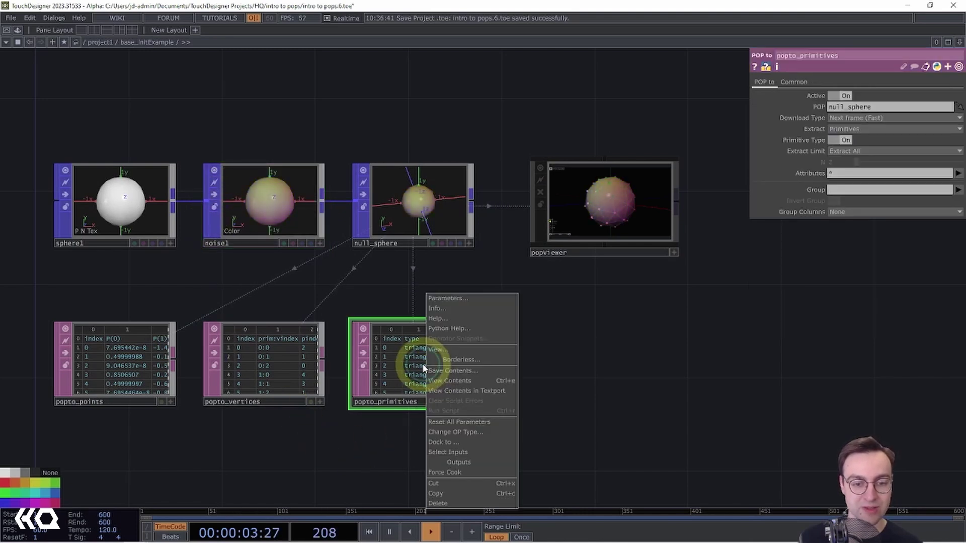
left_click(442, 350)
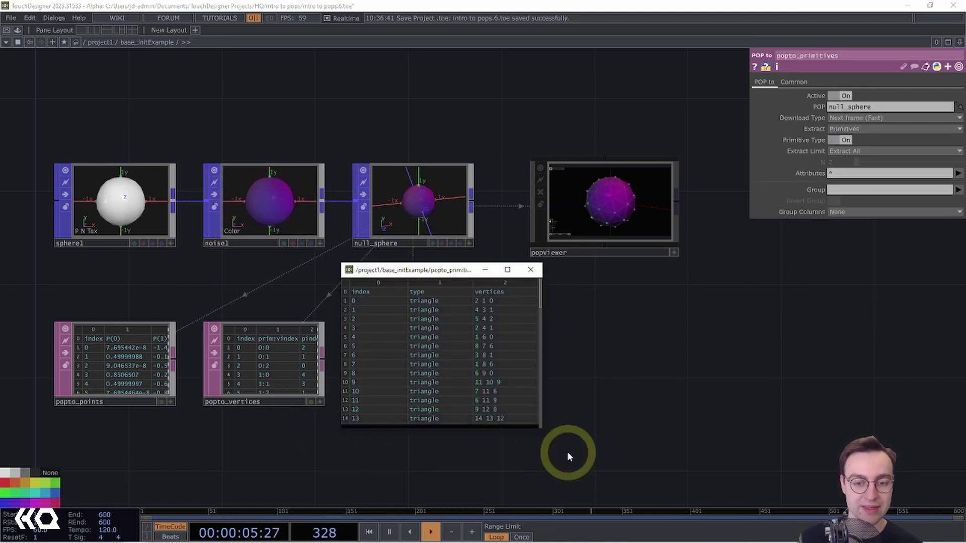
left_click_drag(541, 429, 893, 500)
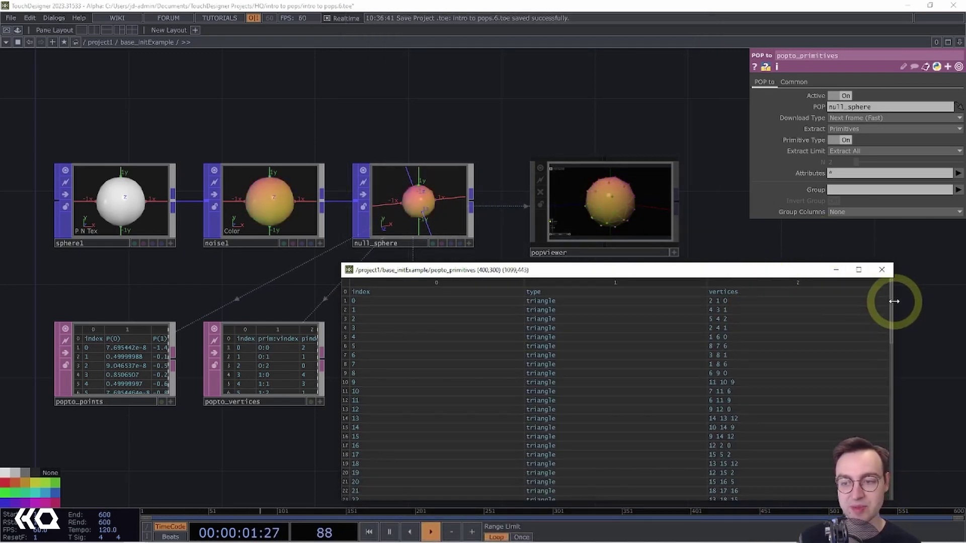
left_click_drag(891, 302, 610, 289)
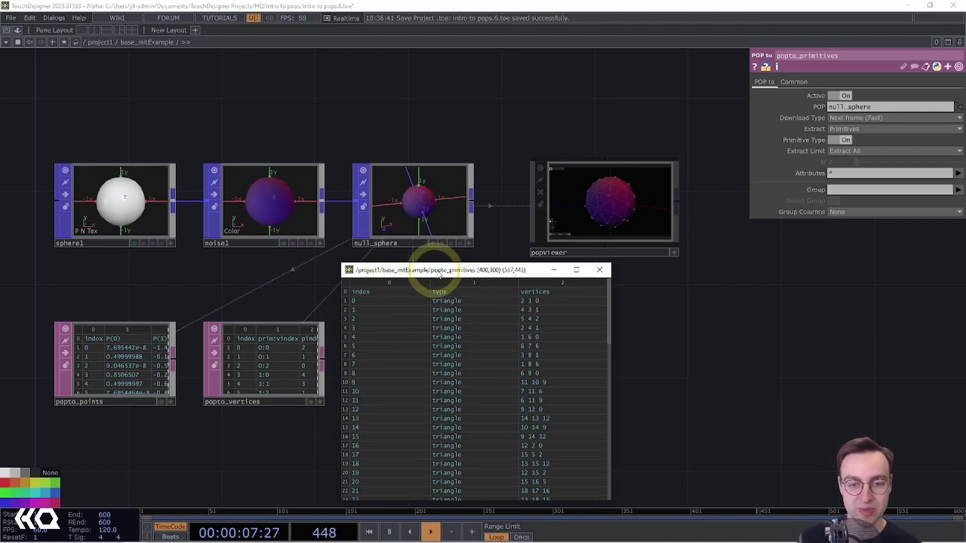
left_click_drag(438, 274, 536, 271)
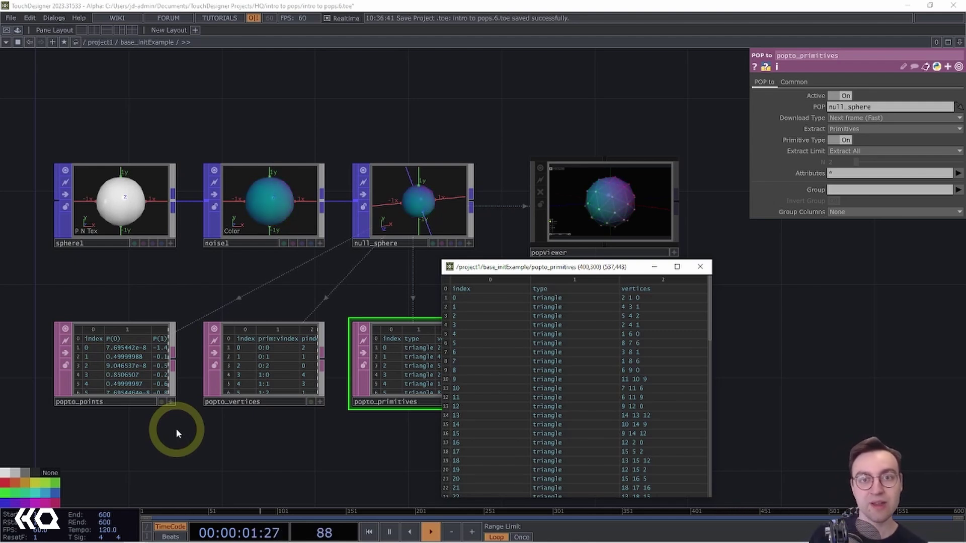
Replace the popto_primitives window with an enlarged floating popto_vertices table, and open popto_points to relate vertices to their points
left_click(702, 266)
right_click(262, 346)
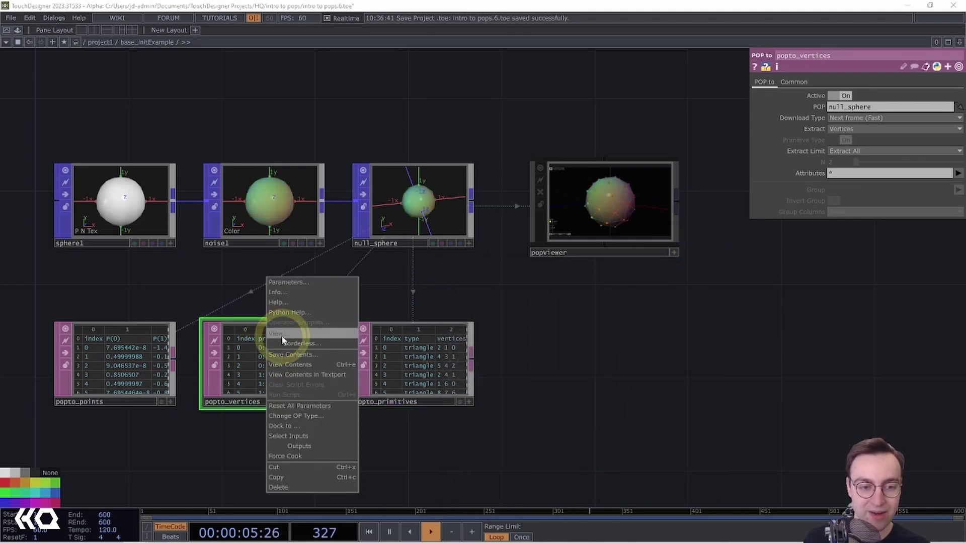
left_click(282, 337)
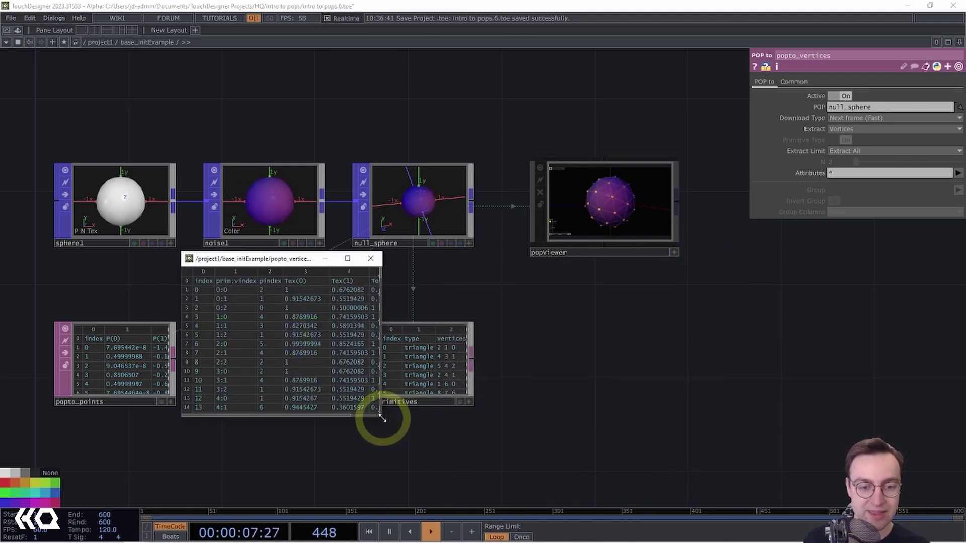
left_click_drag(382, 419, 785, 510)
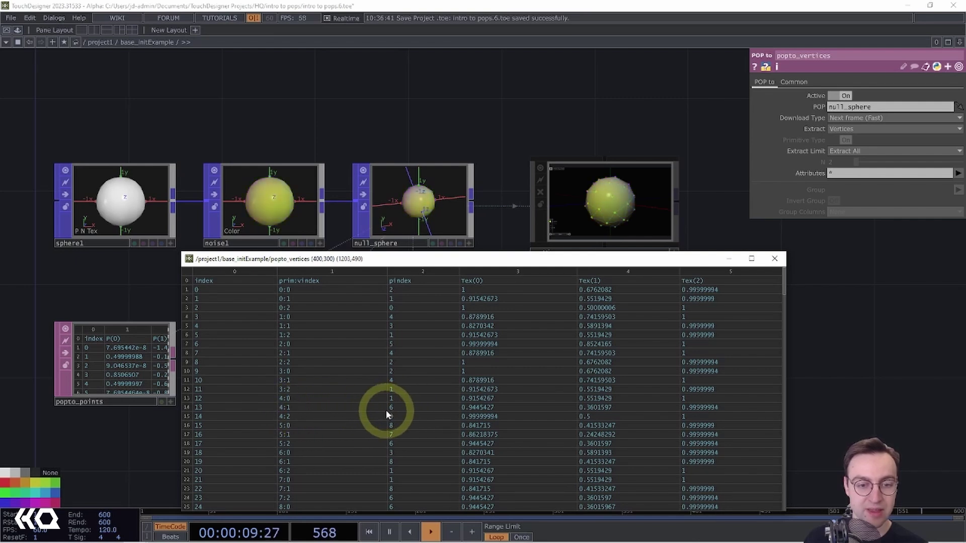
right_click(128, 373)
left_click(144, 366)
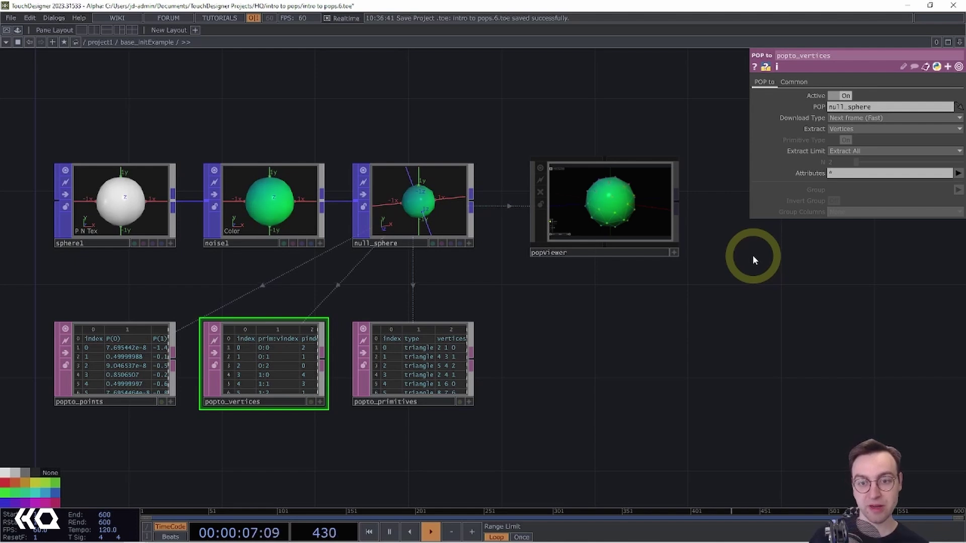
Set the Attribute Class of noise1 to Primitive
left_click(278, 201)
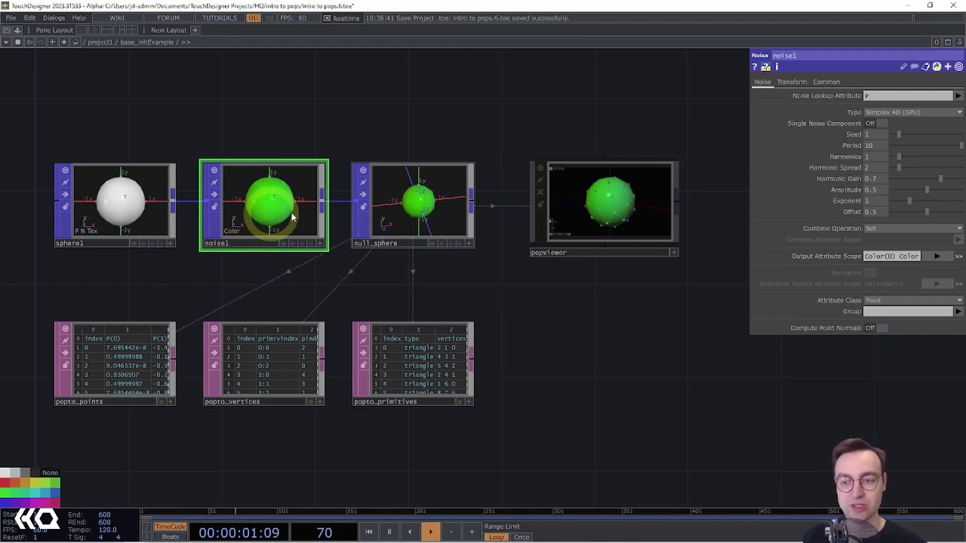
left_click(896, 302)
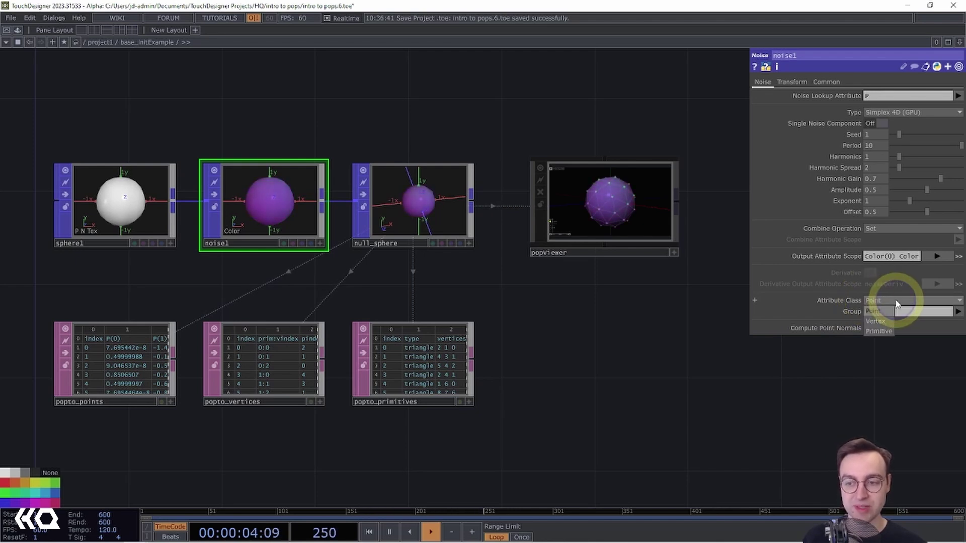
left_click(872, 334)
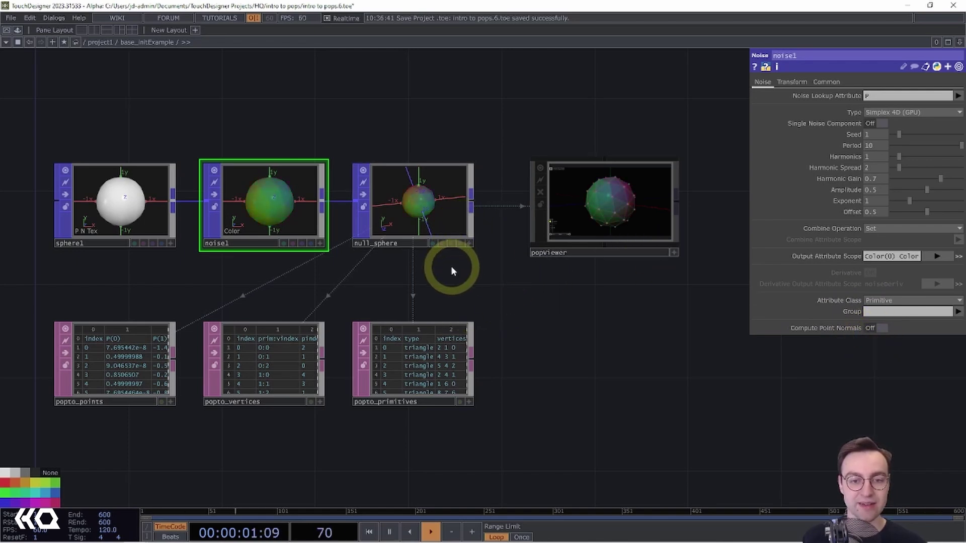
Activate the null_sphere viewer and rotate the sphere to examine its per-primitive colouring up close
scroll(452, 272, "up", 6)
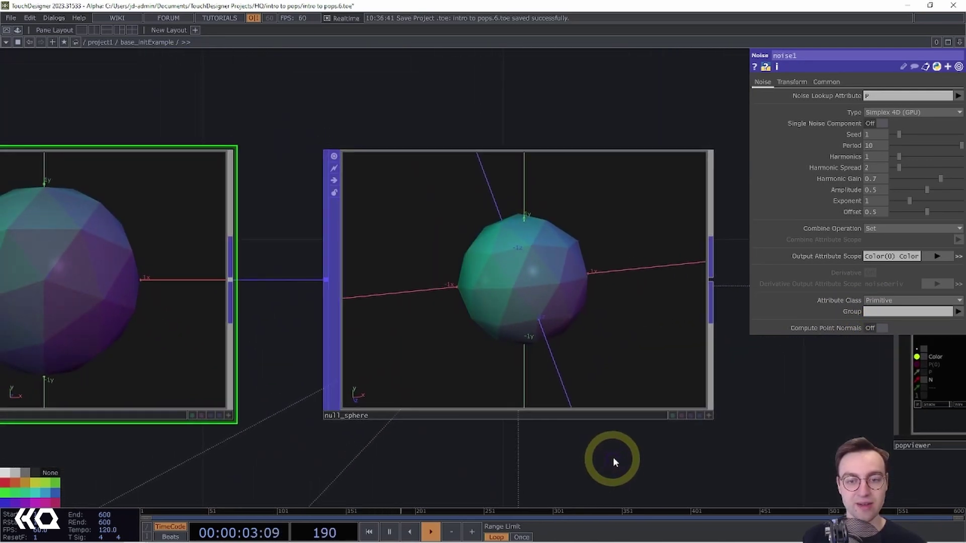
scroll(613, 458, "up", 4)
left_click_drag(640, 446, 562, 483)
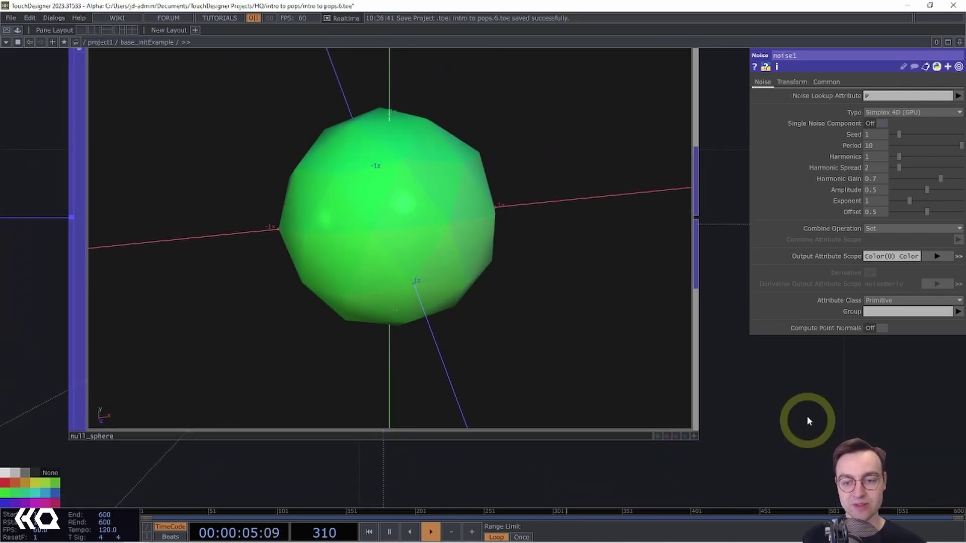
left_click_drag(807, 420, 794, 443)
left_click(682, 458)
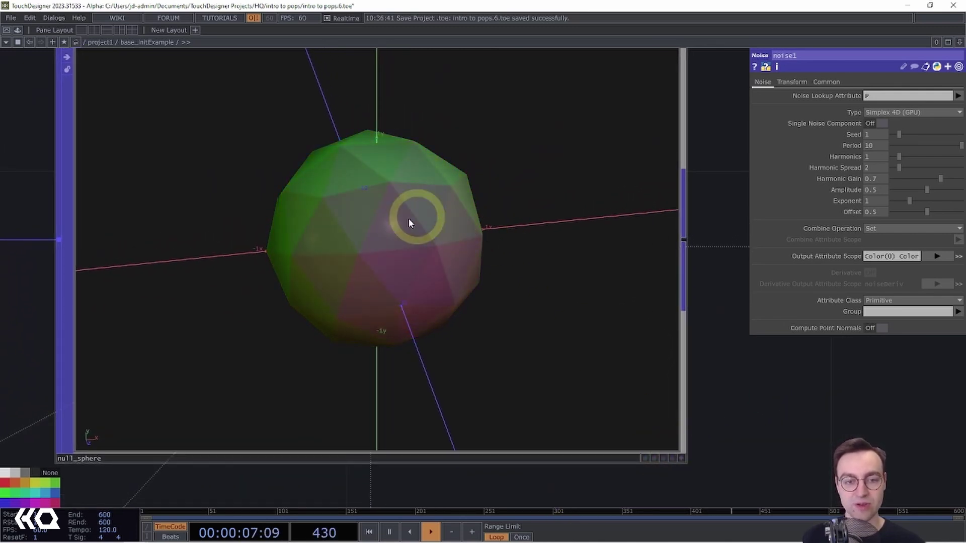
left_click(681, 459)
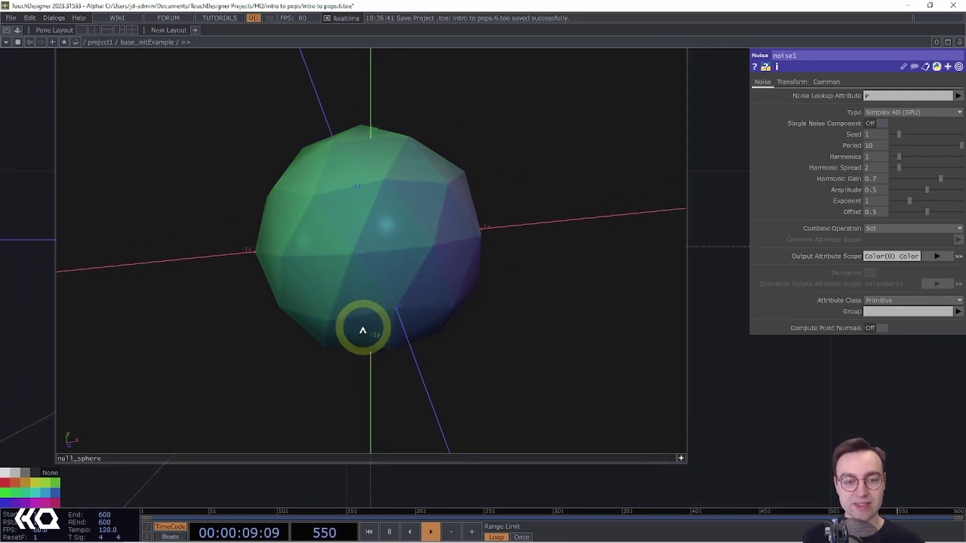
left_click_drag(363, 331, 385, 220)
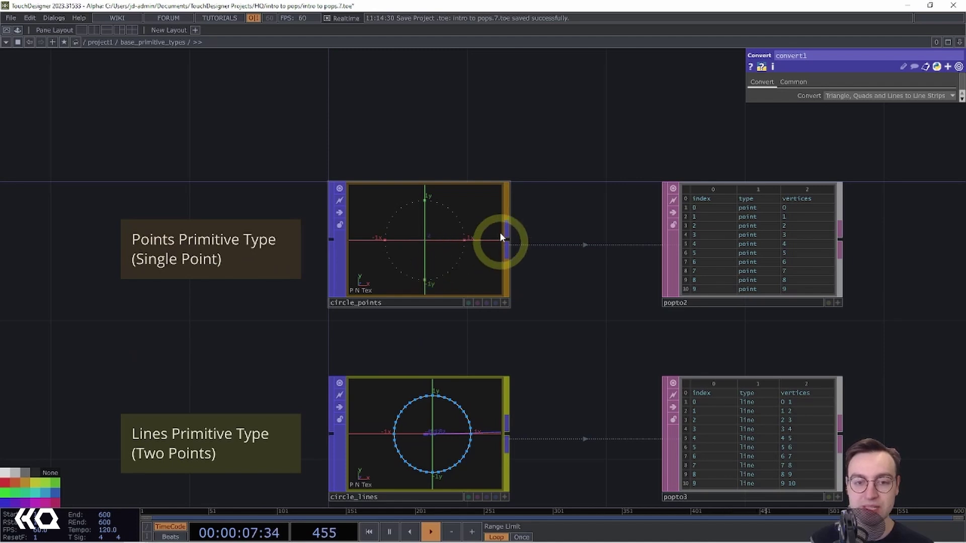
Select circle_points in base_primitive_types to examine its point primitives alongside the popto2 table
left_click(419, 228)
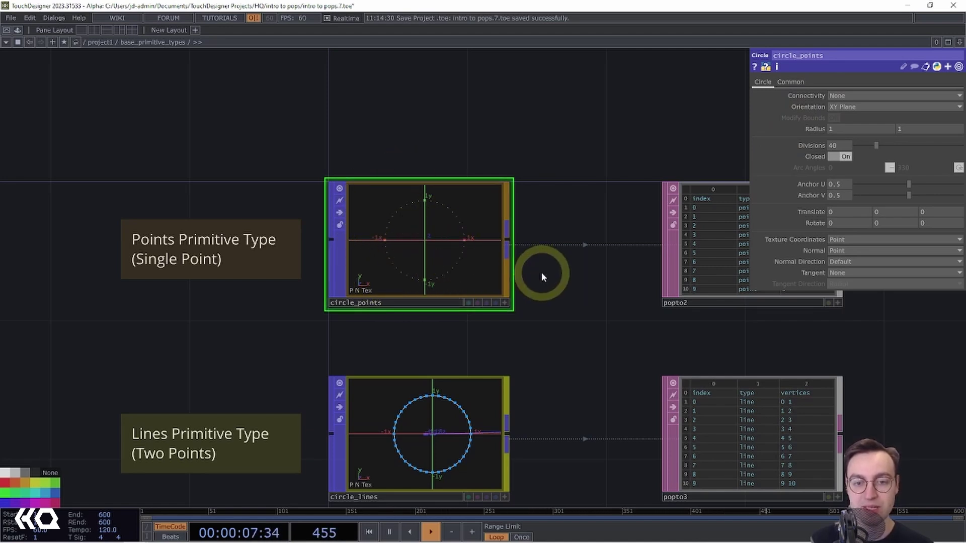
left_click_drag(575, 276, 445, 279)
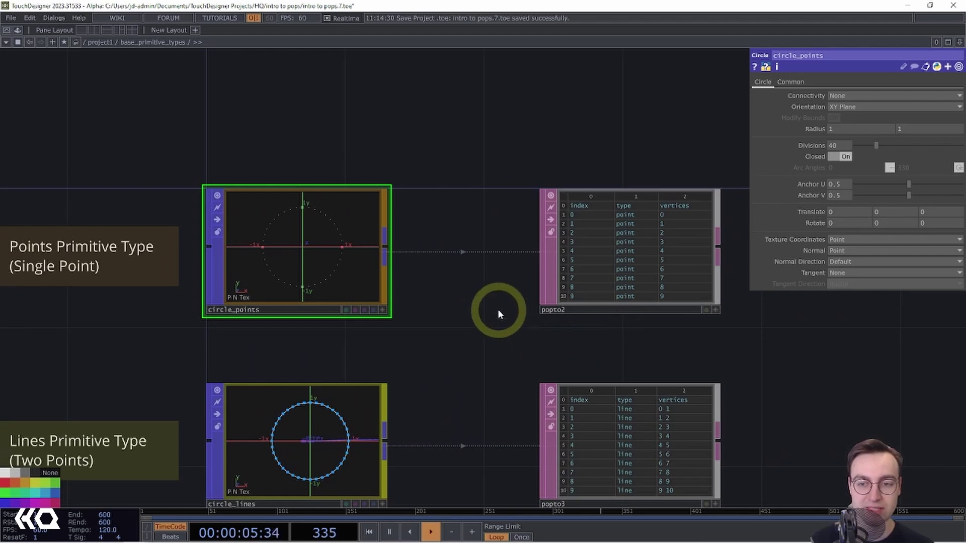
left_click_drag(474, 306, 511, 290)
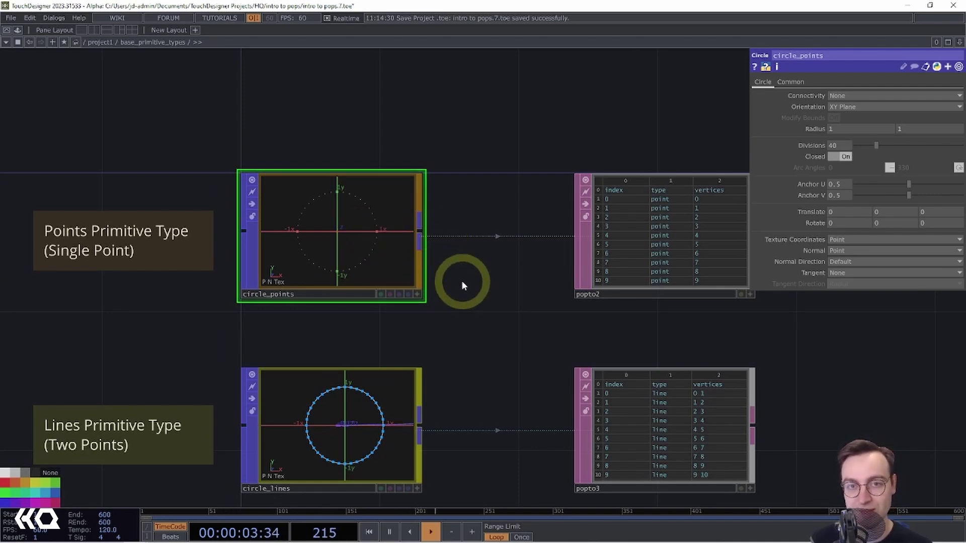
Examine the line primitives of circle_lines and the two vertices per line in the popto3 table
scroll(487, 340, "down", 3)
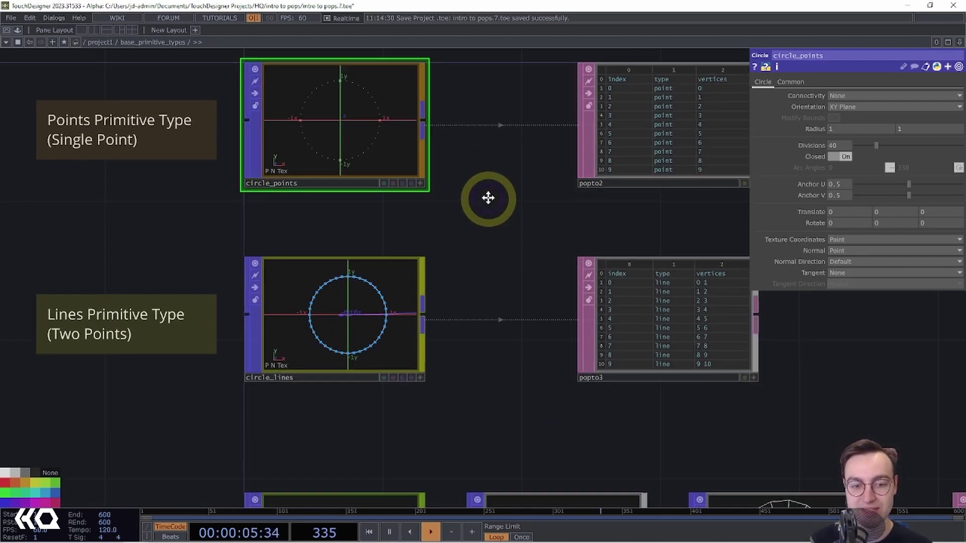
left_click_drag(146, 360, 161, 358)
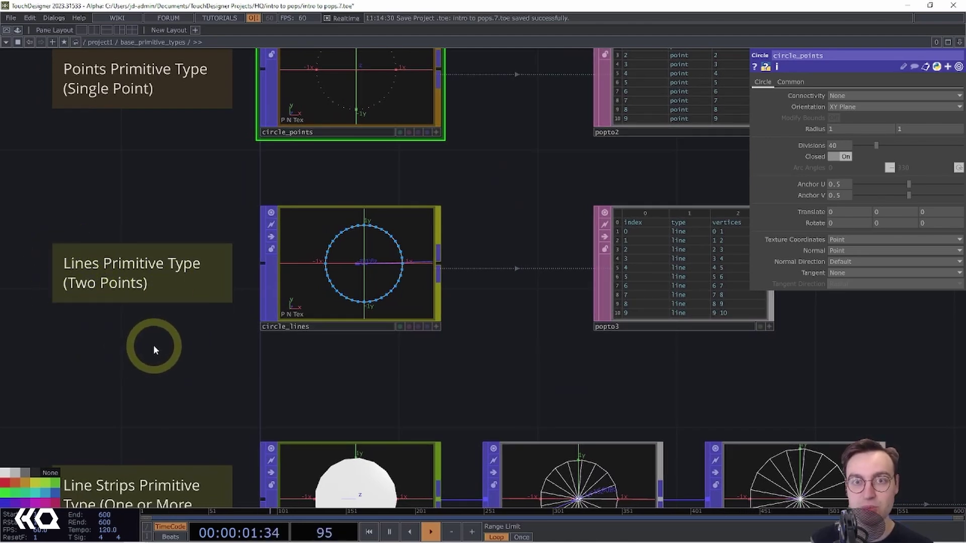
scroll(470, 264, "up", 5)
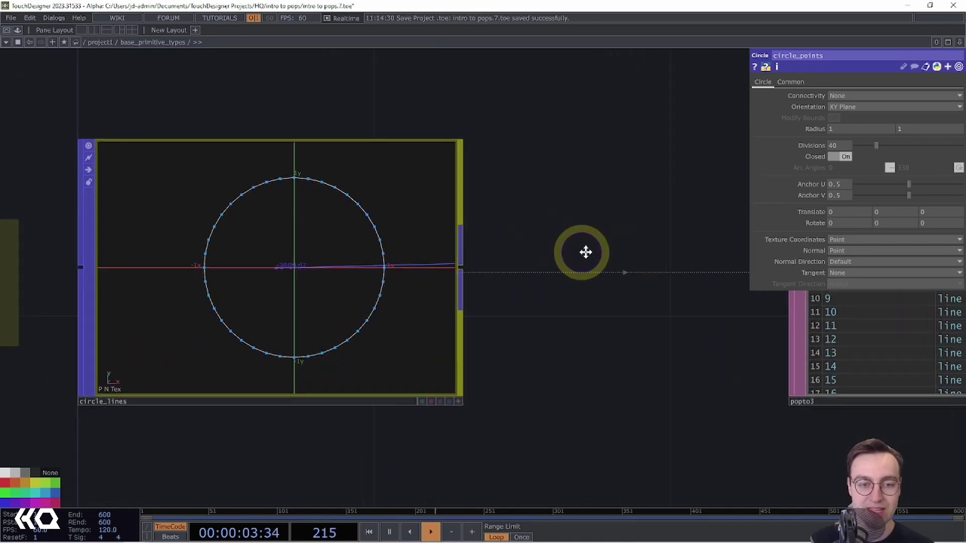
left_click_drag(585, 252, 658, 259)
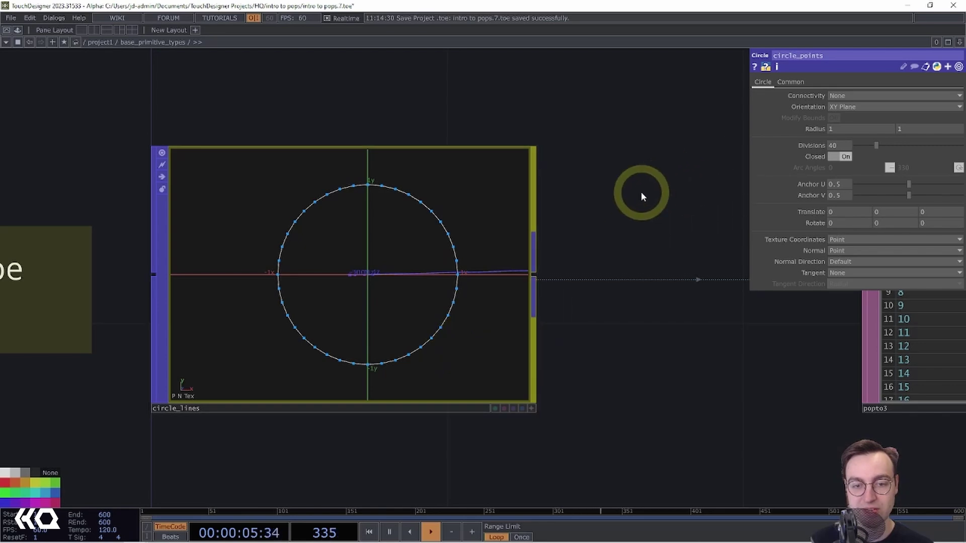
scroll(614, 199, "down", 3)
left_click_drag(589, 205, 303, 205)
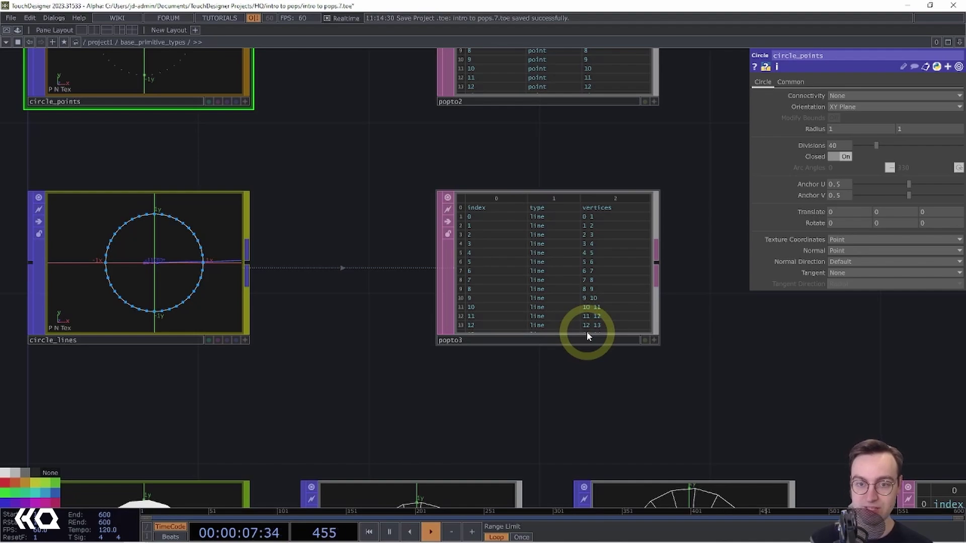
Go to the Line Strips example and show the operator information of circle7 to examine its primitives
middle_click_drag(574, 357, 476, 347)
left_click_drag(495, 313, 491, 154)
middle_click_drag(360, 354, 434, 328)
left_click_drag(469, 362, 560, 388)
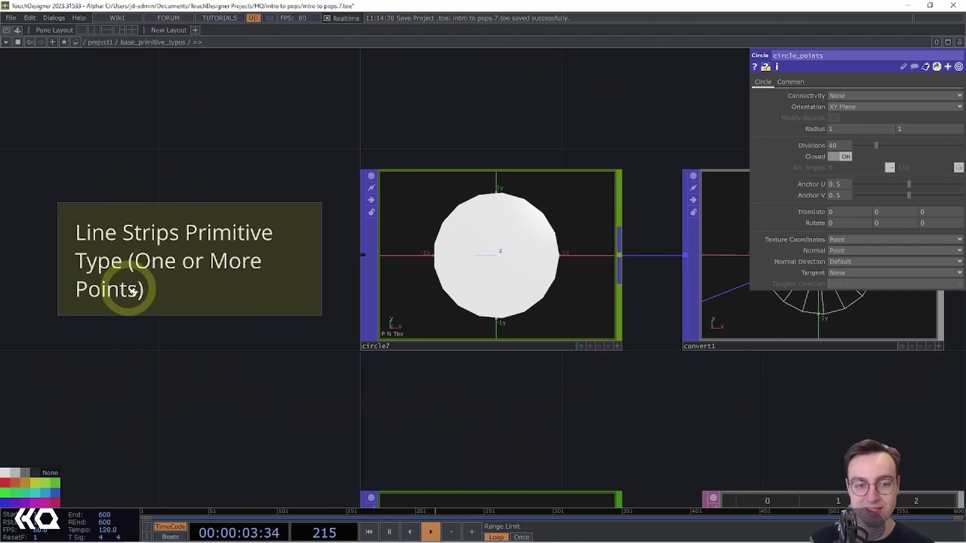
left_click(550, 386)
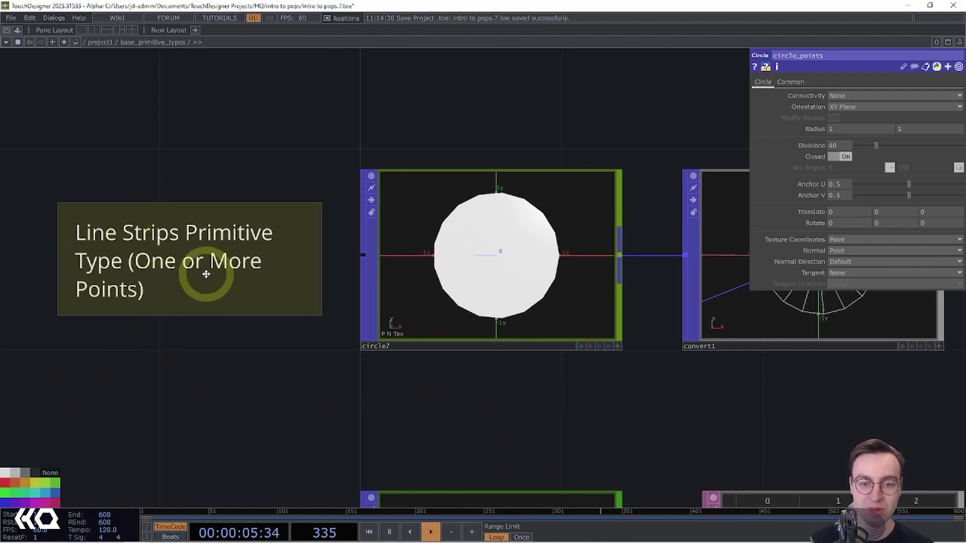
left_click_drag(539, 392, 387, 395)
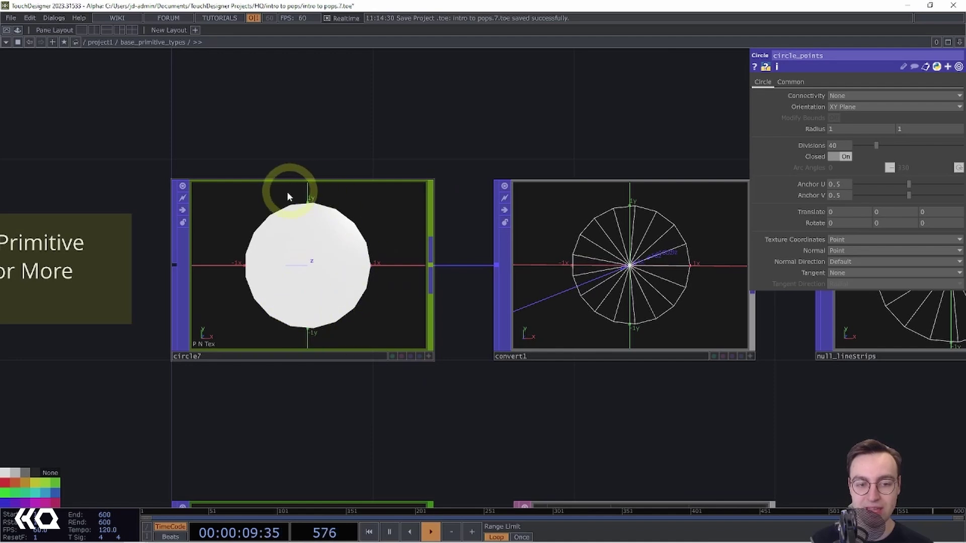
middle_click(333, 330)
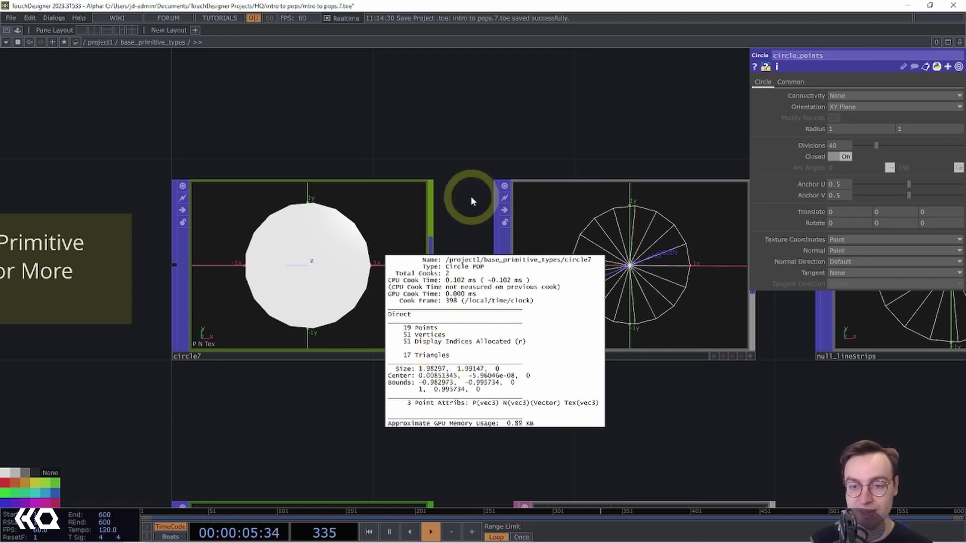
Select convert1 to check its conversion setting and examine the null_lineStrips output with the popto6 table
left_click_drag(582, 142, 394, 143)
left_click(461, 252)
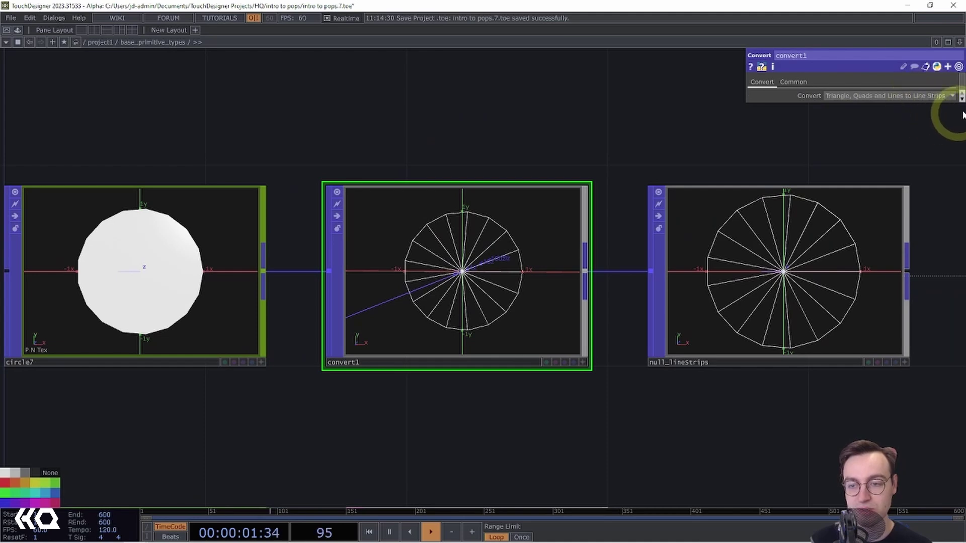
left_click_drag(694, 142, 481, 160)
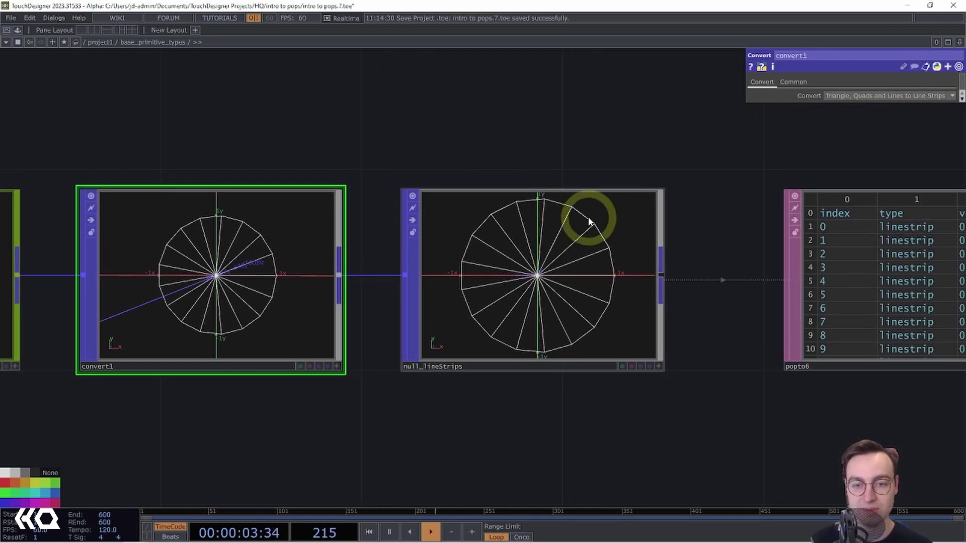
left_click_drag(562, 409, 653, 298)
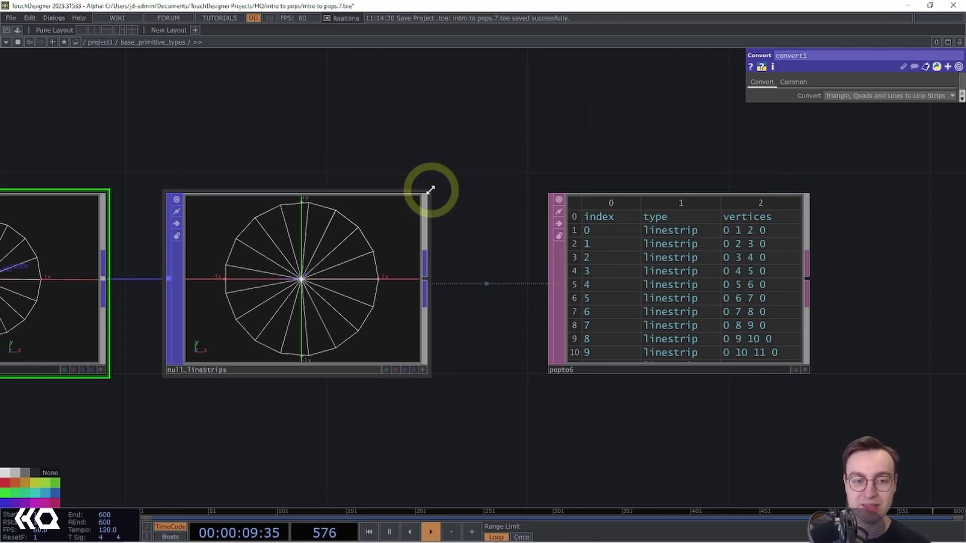
left_click_drag(418, 164, 509, 169)
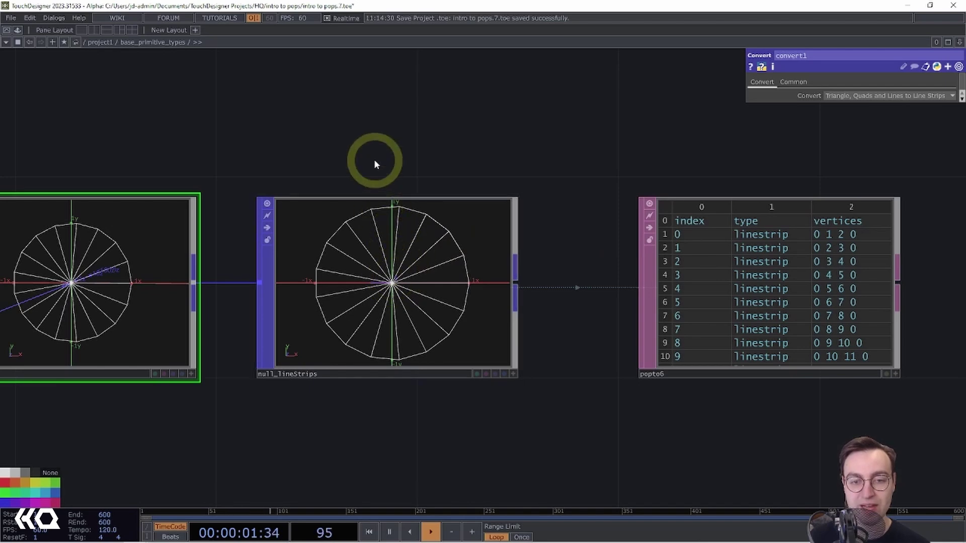
Compare the circle_lines example and its table with the line strips example below it
scroll(460, 168, "down", 5)
left_click_drag(442, 146, 542, 270)
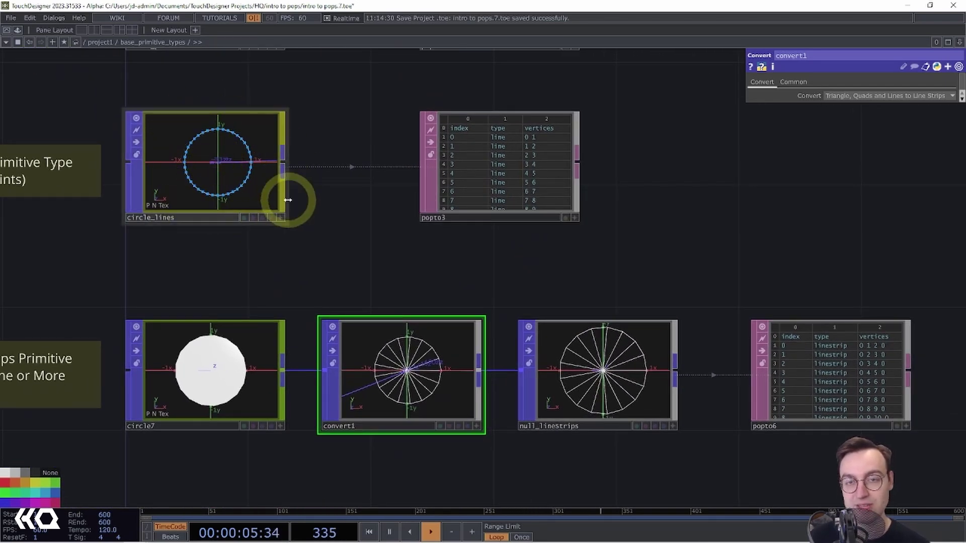
left_click_drag(479, 276, 358, 209)
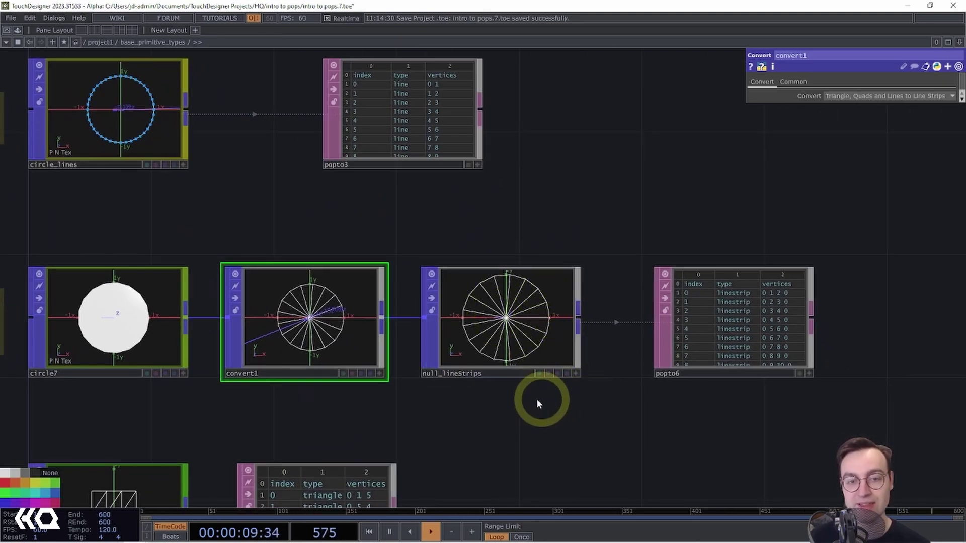
Examine the triangle primitives of grid_triangles and the three vertices per triangle in the popto10 table
left_click_drag(508, 413, 711, 190)
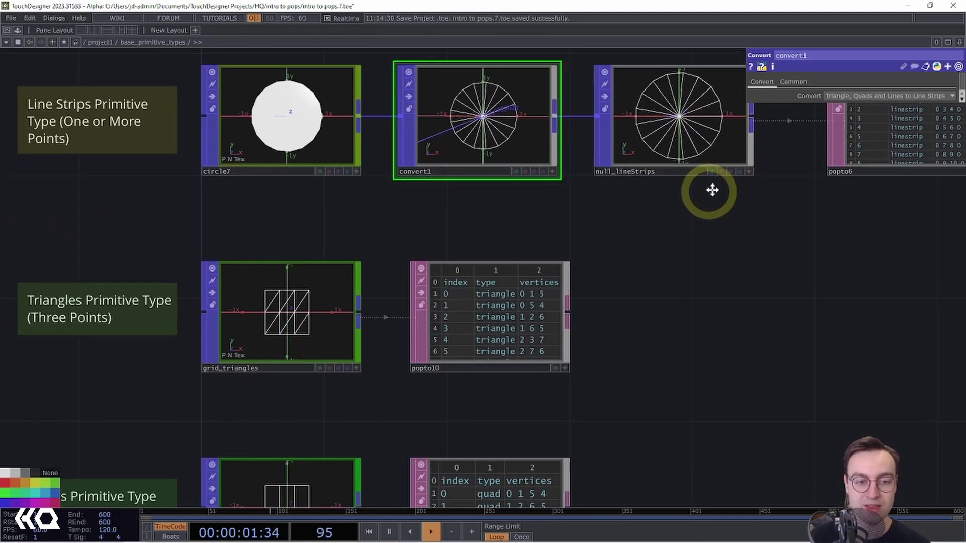
left_click_drag(146, 405, 230, 338)
scroll(289, 317, "up", 3)
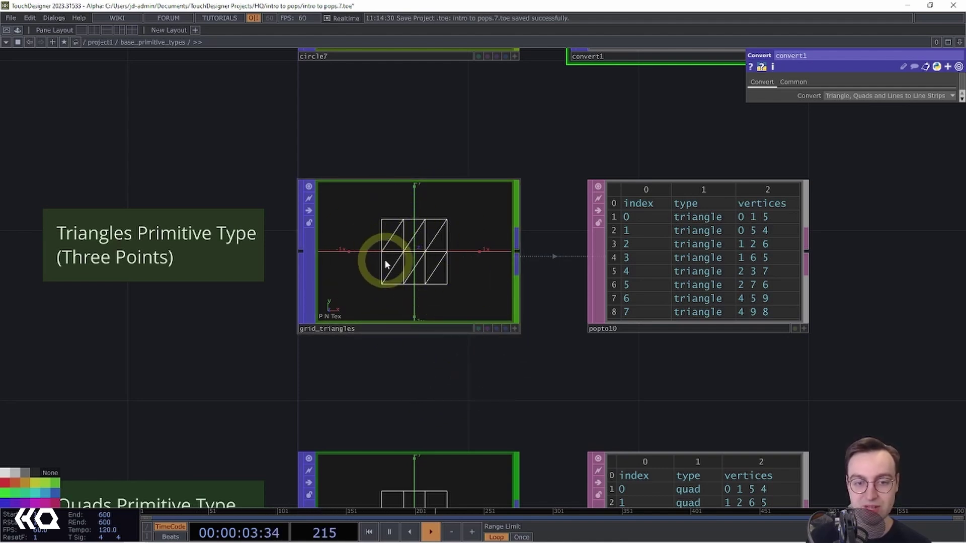
left_click_drag(467, 397, 416, 393)
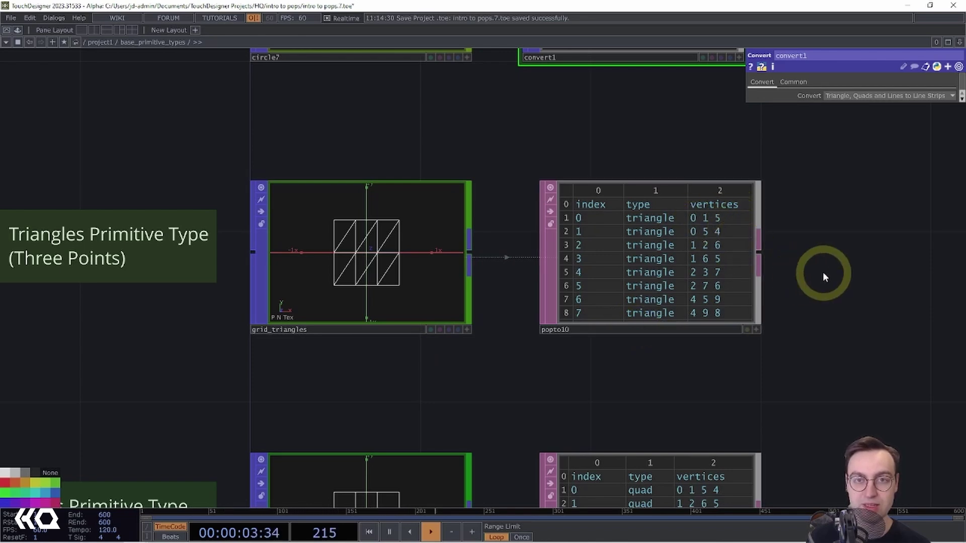
Examine the quad primitives of grid_quads and the four vertices per quad in the popto9 table
left_click_drag(499, 343, 505, 250)
middle_click_drag(505, 250, 420, 307)
left_click_drag(423, 265, 432, 245)
middle_click_drag(319, 387, 384, 360)
left_click_drag(347, 366, 290, 385)
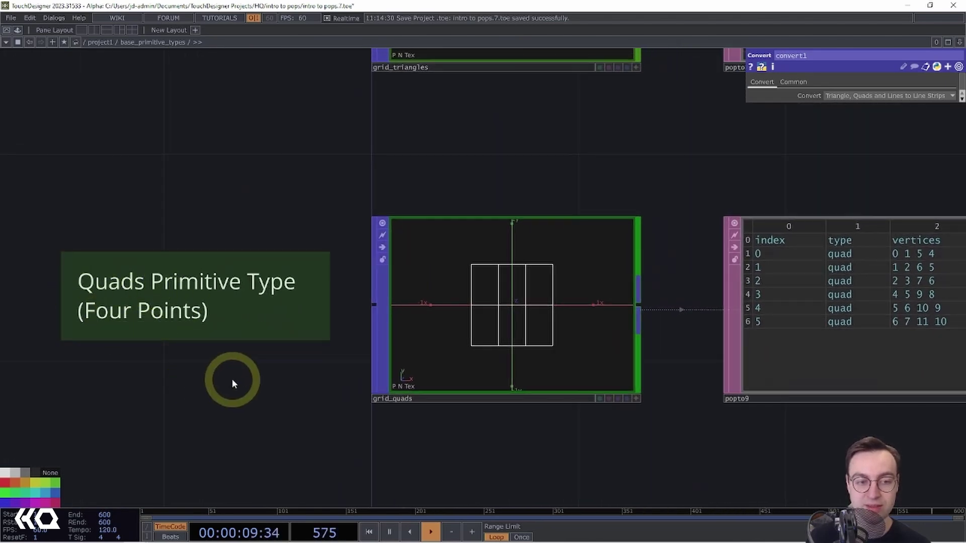
left_click_drag(232, 379, 222, 379)
left_click_drag(269, 410, 207, 409)
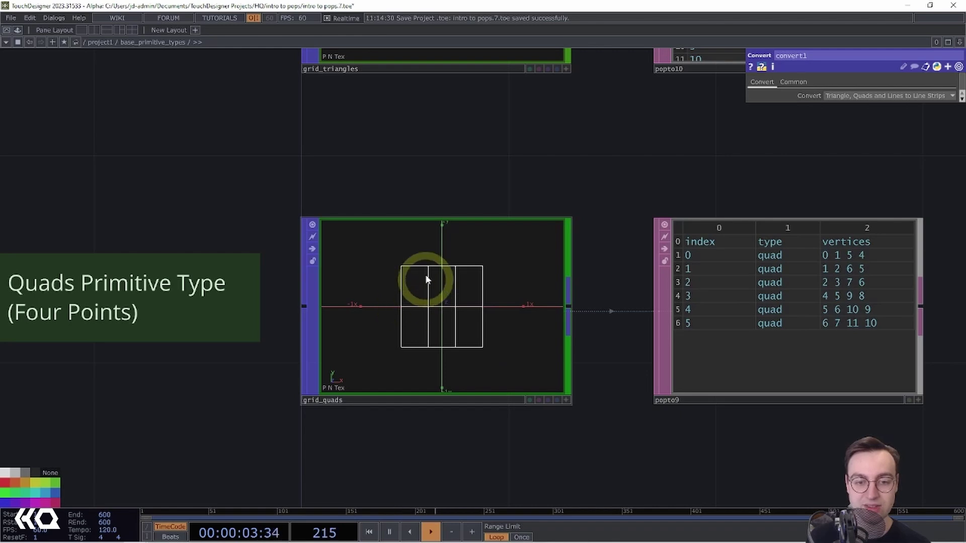
Compare the quad grid with the triangle grid above it and review the quads' vertex table
left_click_drag(472, 126, 470, 221)
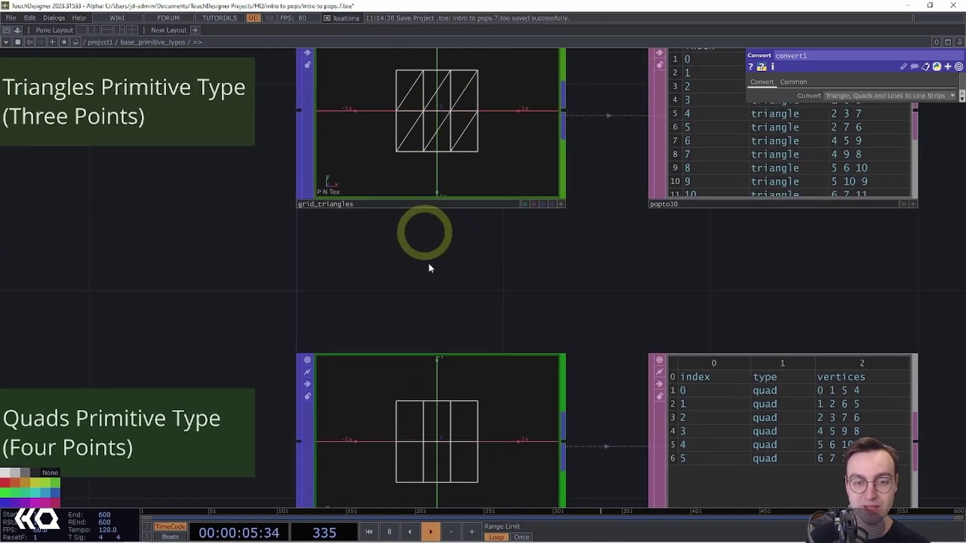
left_click_drag(429, 267, 437, 154)
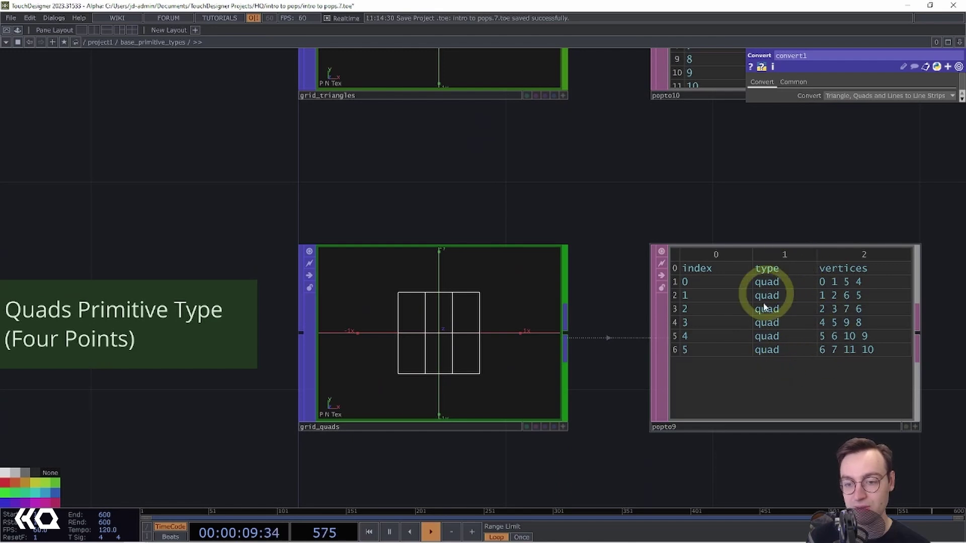
left_click_drag(796, 195, 728, 180)
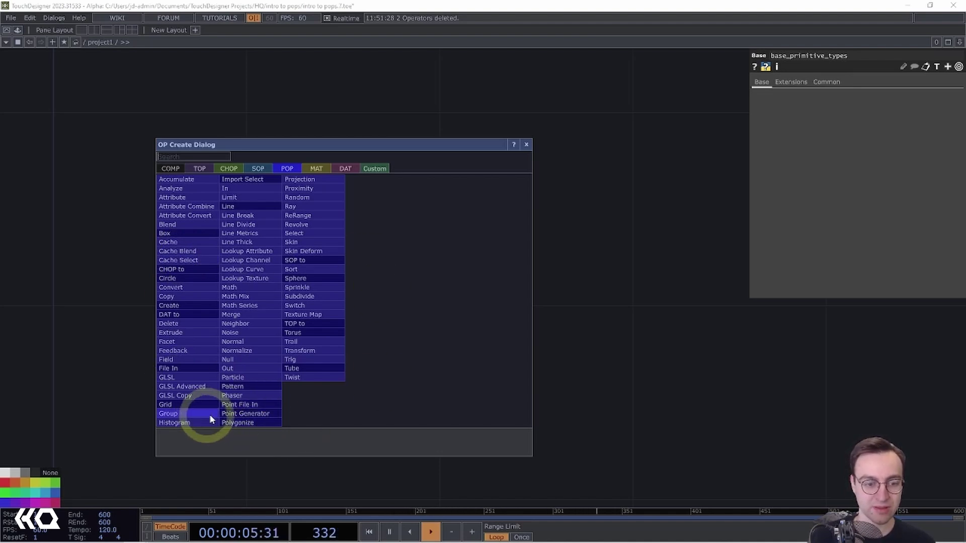
Add a Point Generator POP to the empty project1 network
left_click(258, 412)
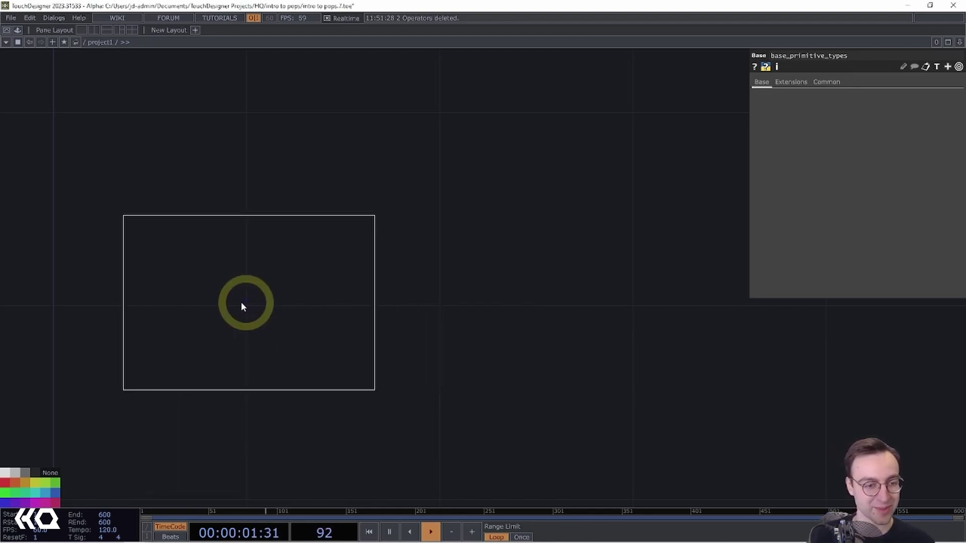
left_click(193, 230)
left_click_drag(181, 372, 362, 403)
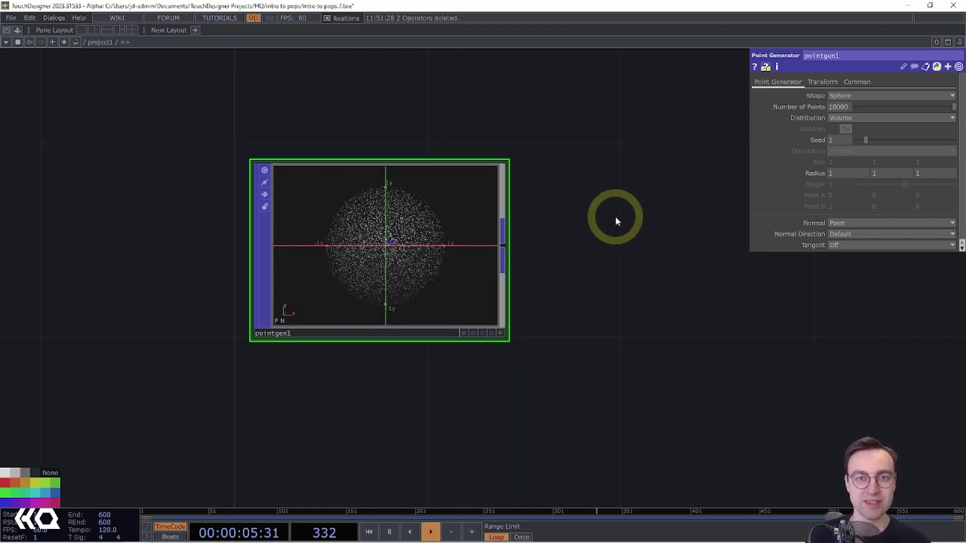
left_click_drag(614, 216, 596, 206)
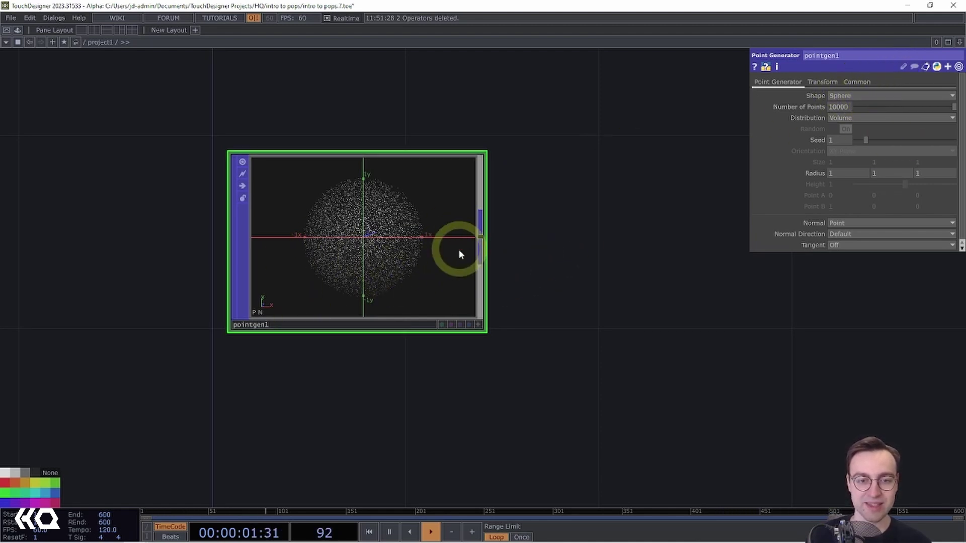
Review the available shapes of pointgen1 and set its point distribution to Surface
left_click(840, 95)
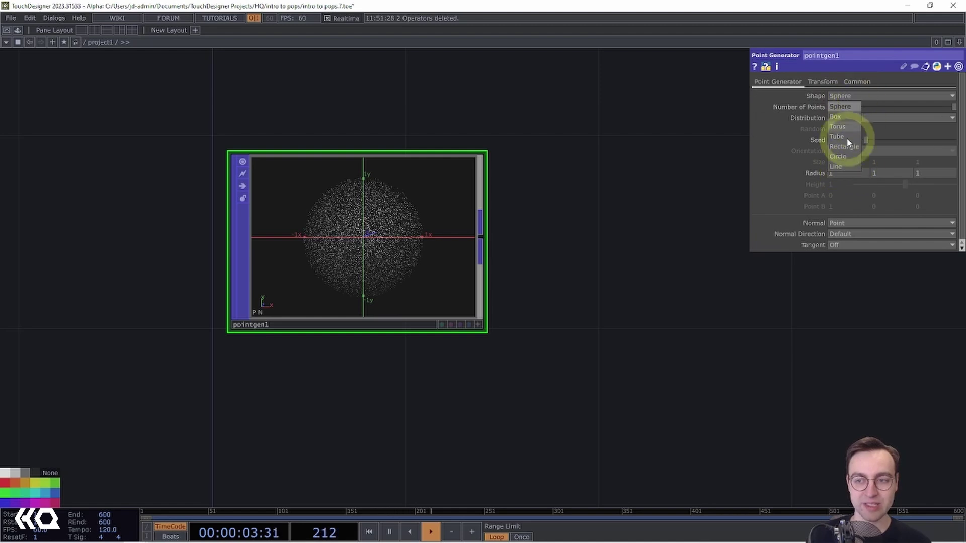
left_click(861, 112)
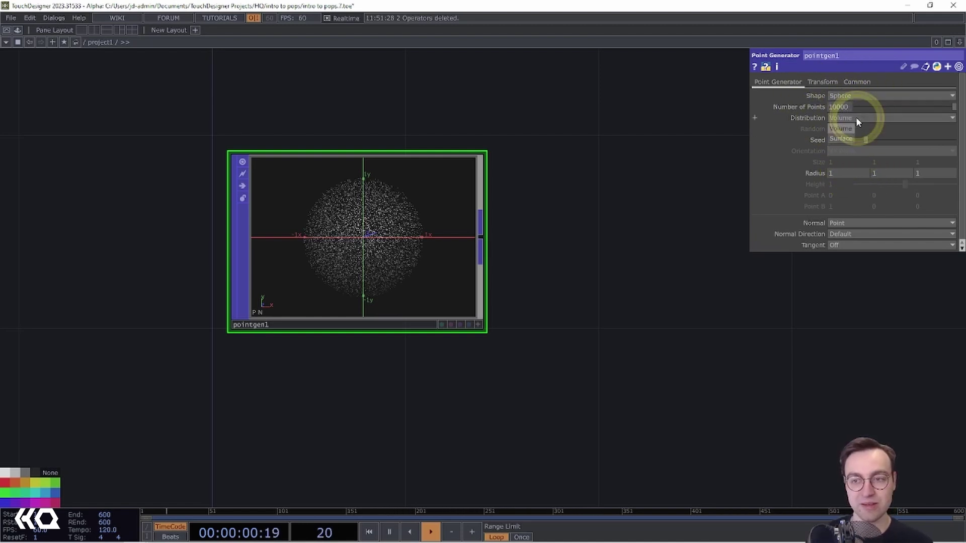
left_click(855, 118)
left_click(847, 133)
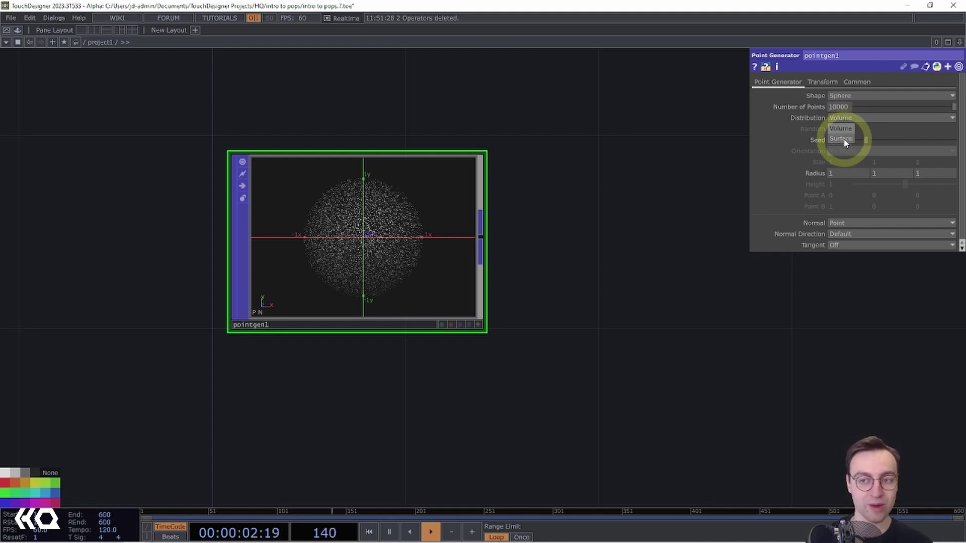
left_click(862, 96)
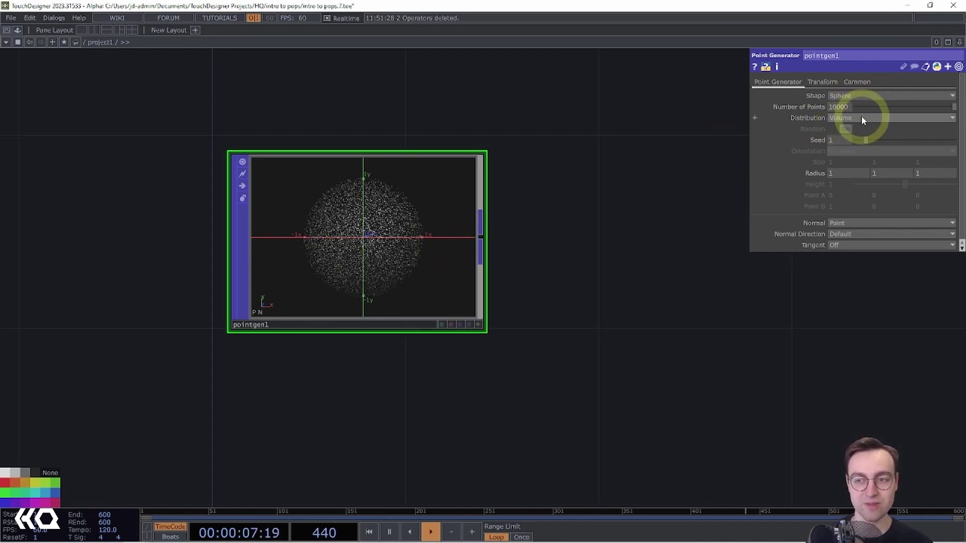
left_click(861, 118)
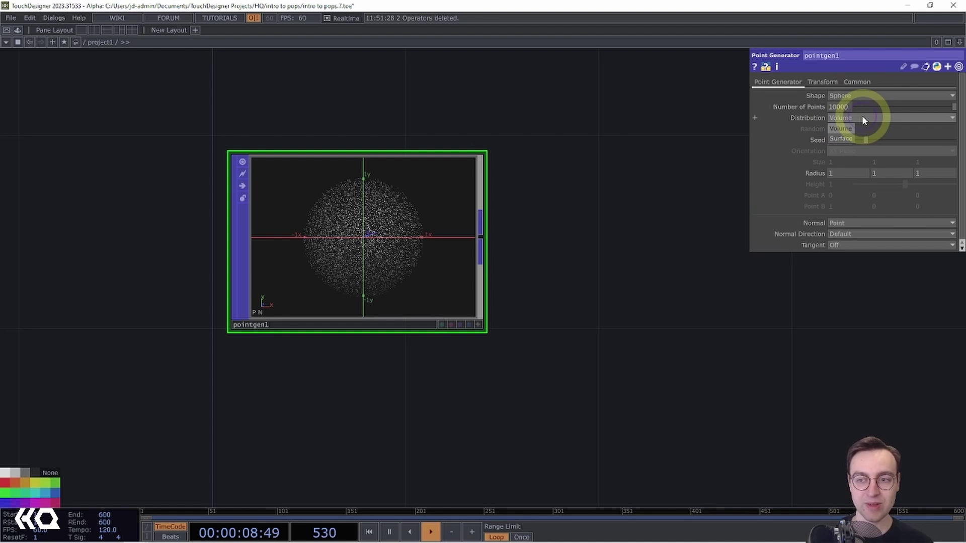
left_click(839, 139)
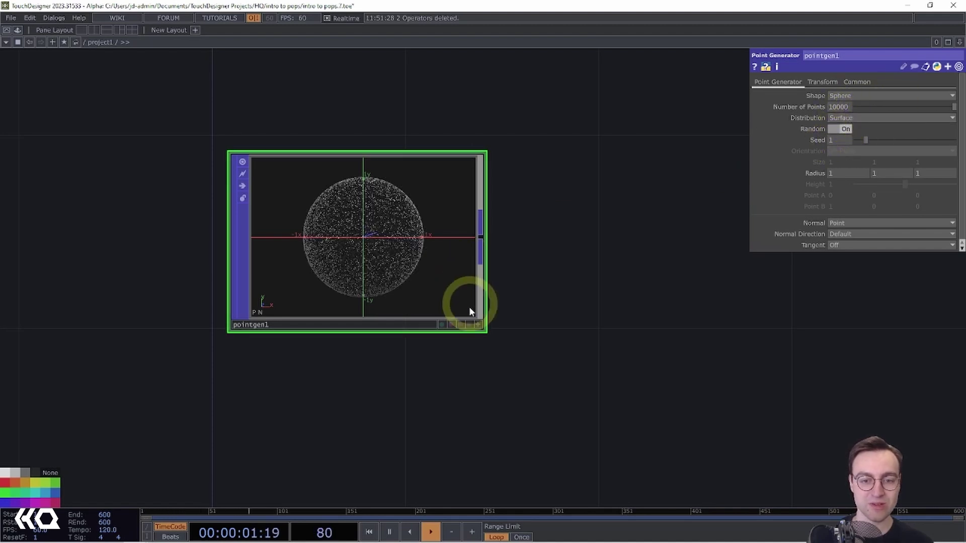
Turn off random point placement on pointgen1 and inspect the sphere of points from different angles
left_click(478, 325)
left_click_drag(309, 222, 304, 287)
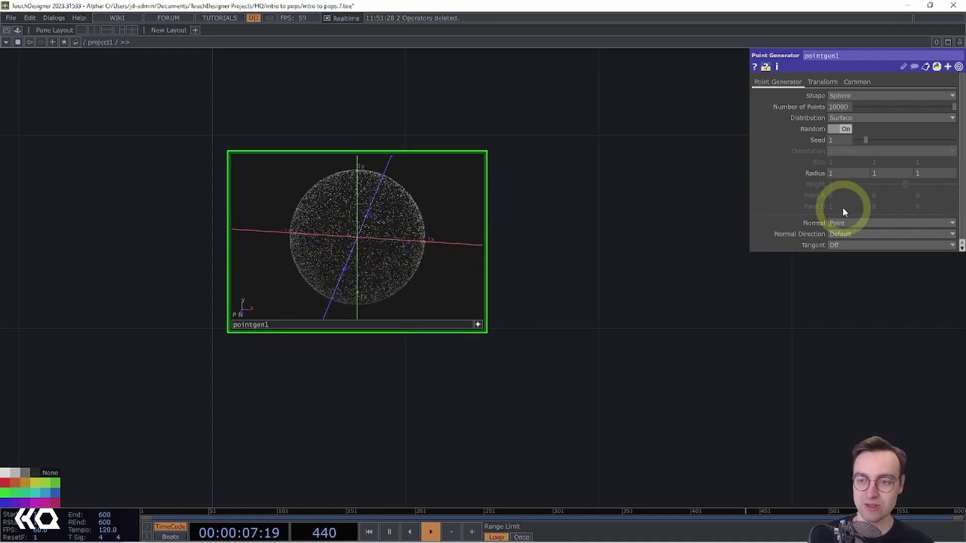
left_click(845, 129)
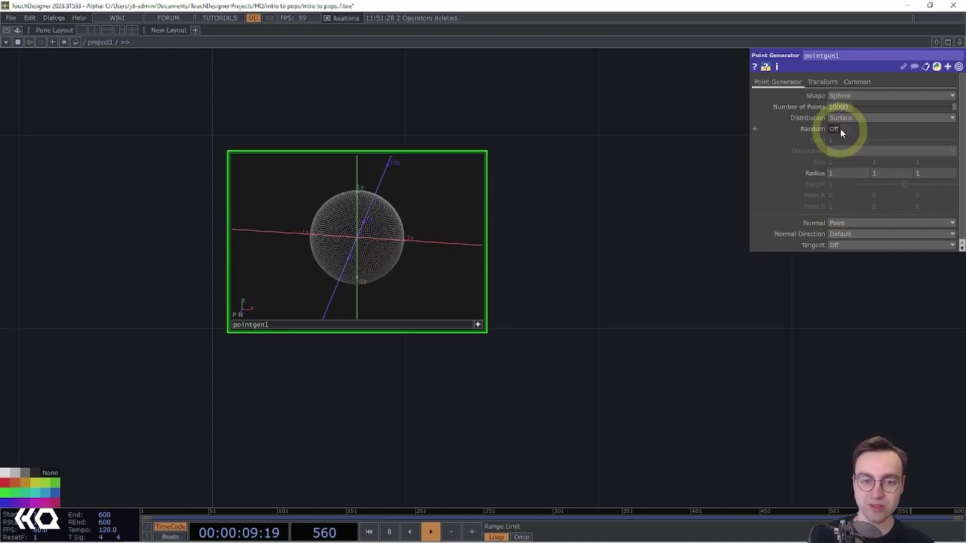
left_click(390, 277)
left_click_drag(390, 277, 469, 297)
left_click(462, 321)
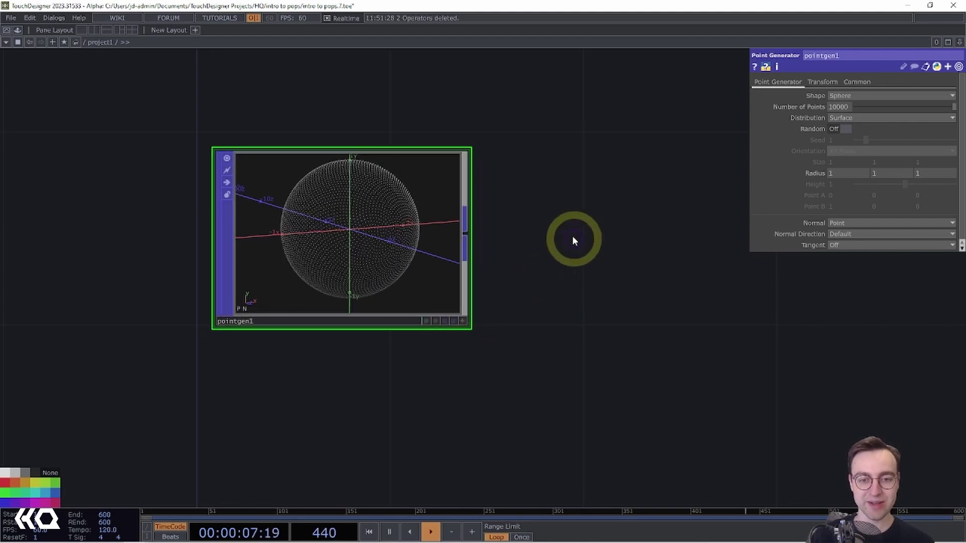
Add a Normalize POP connected to the output of pointgen1
left_click_drag(593, 212, 502, 221)
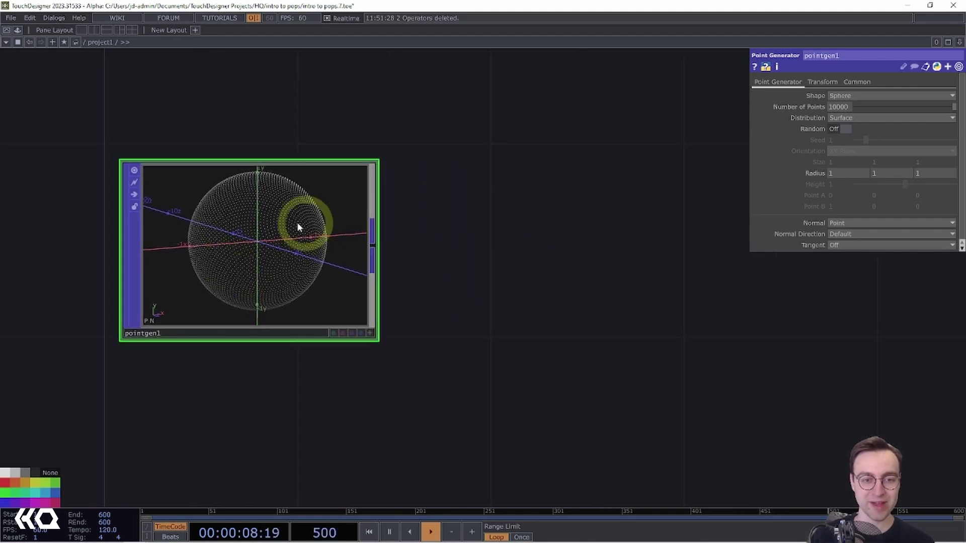
right_click(376, 247)
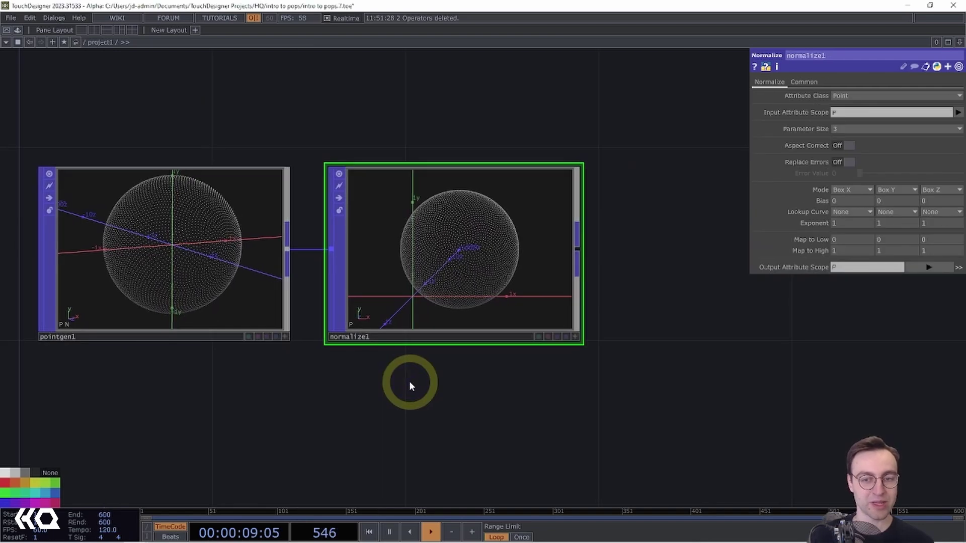
left_click_drag(408, 385, 428, 384)
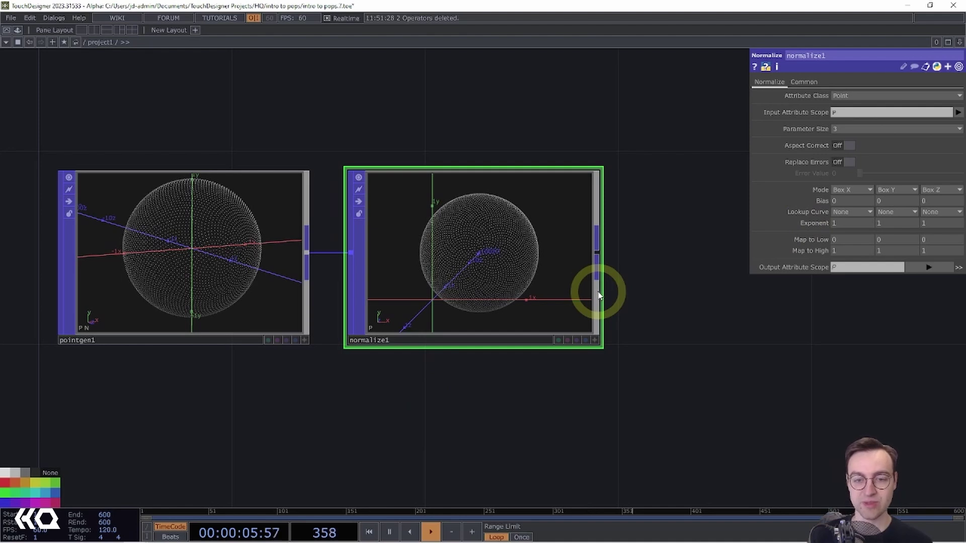
left_click_drag(514, 419, 500, 416)
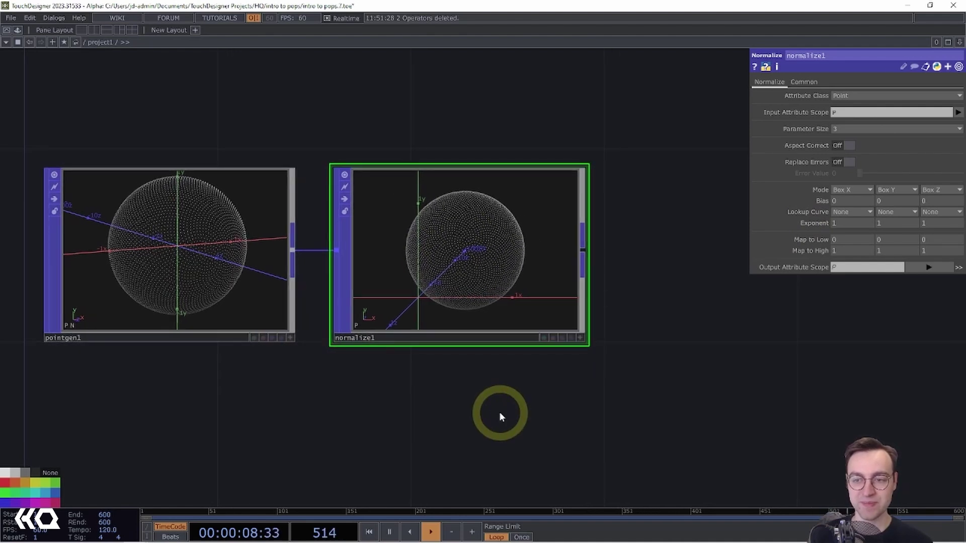
Set normalize1's lookup curves to Sine for X, Cosine for Y and Ease In Ease Out for Z, and inspect the resulting shape
left_click(850, 211)
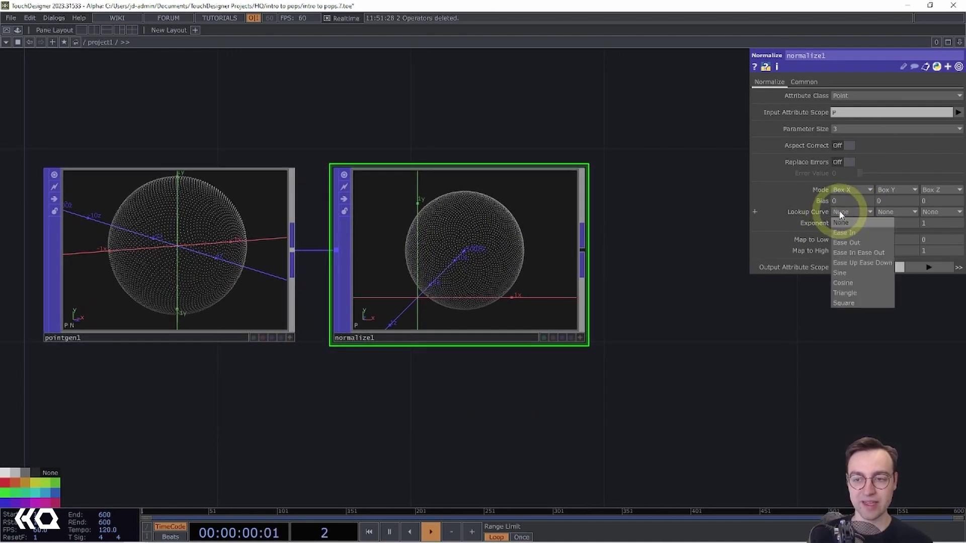
left_click(838, 273)
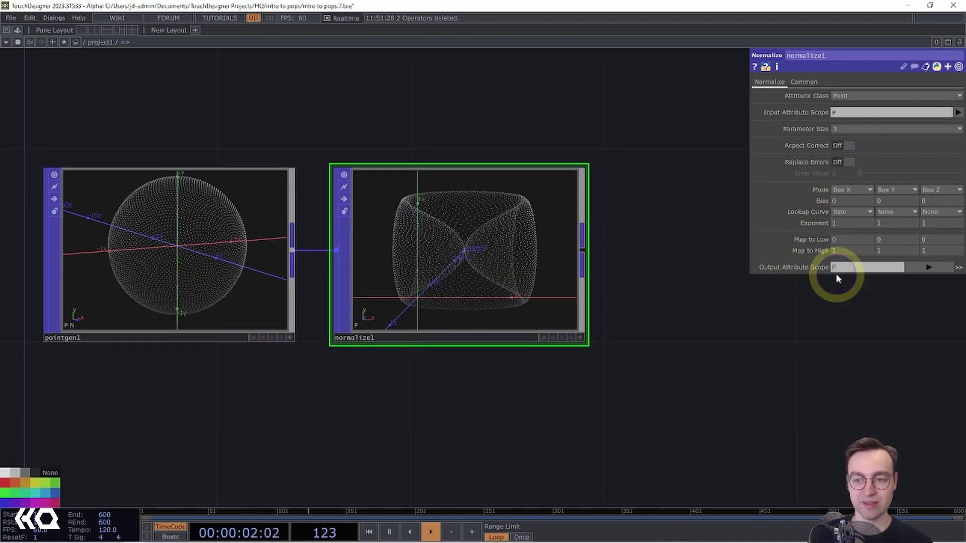
left_click(899, 213)
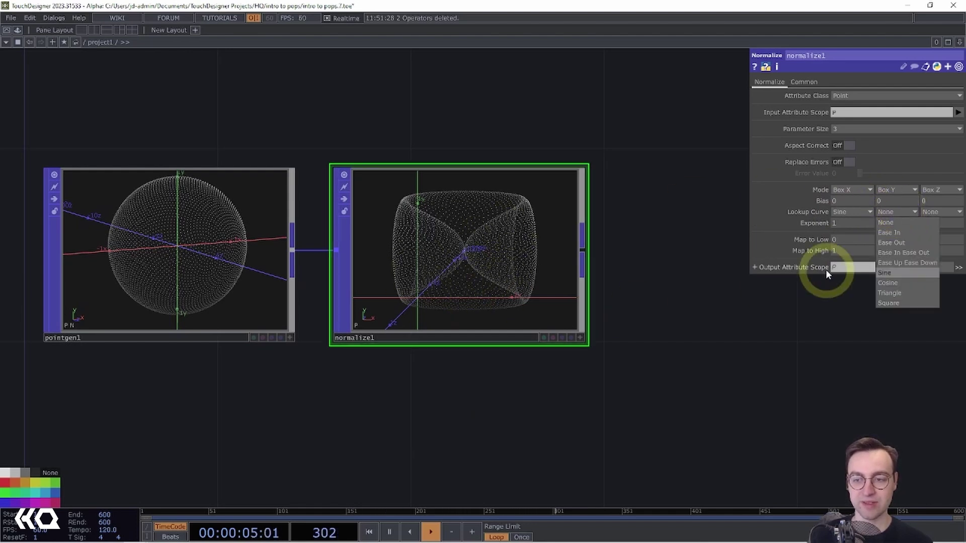
left_click(889, 283)
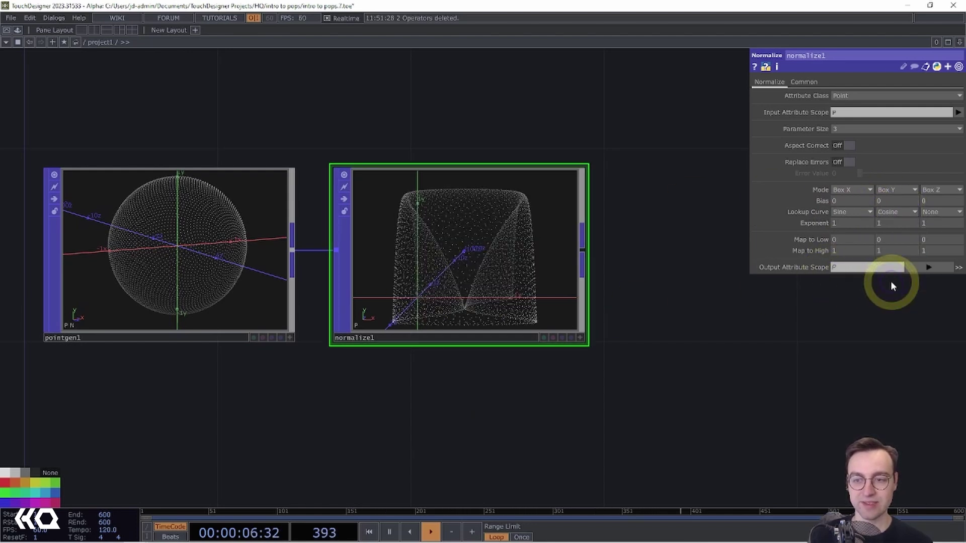
left_click(946, 212)
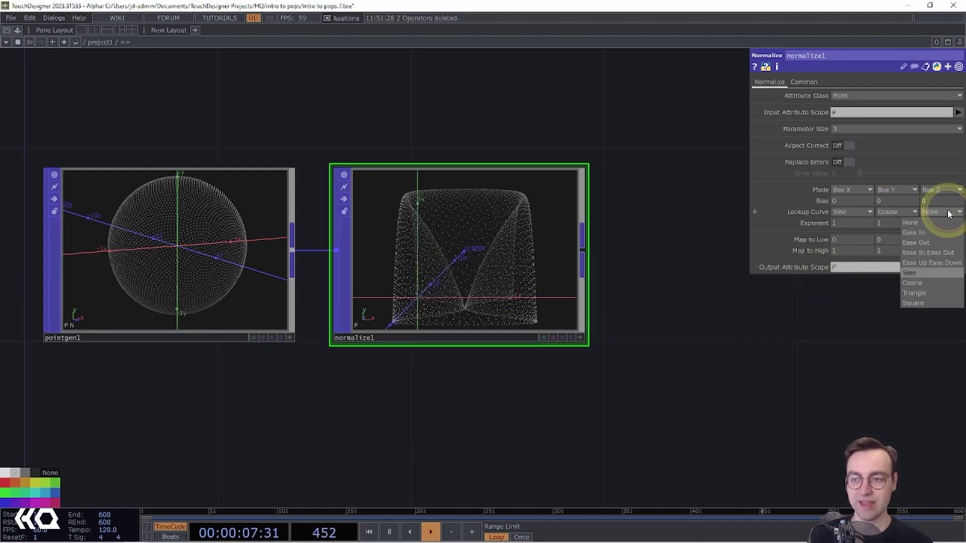
left_click(934, 255)
left_click(580, 338)
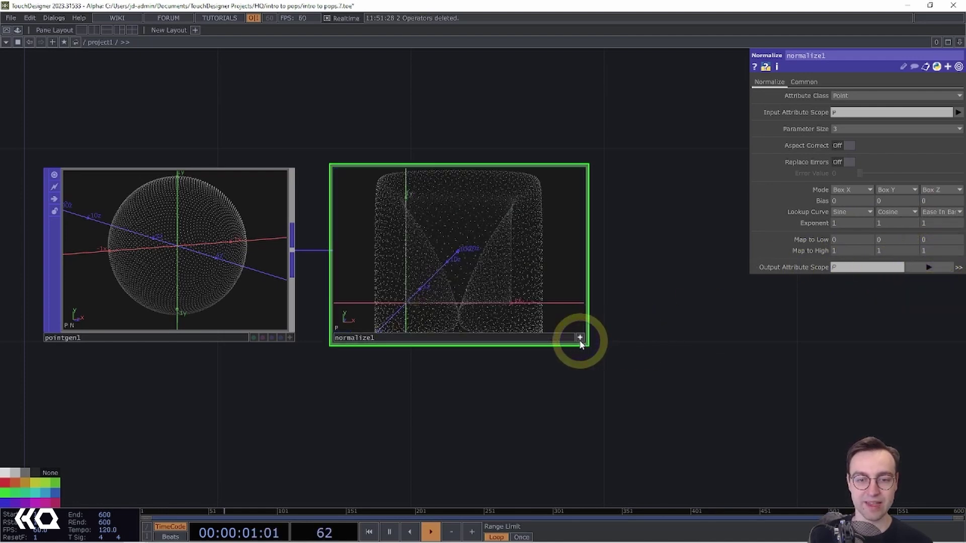
left_click_drag(406, 275, 438, 360)
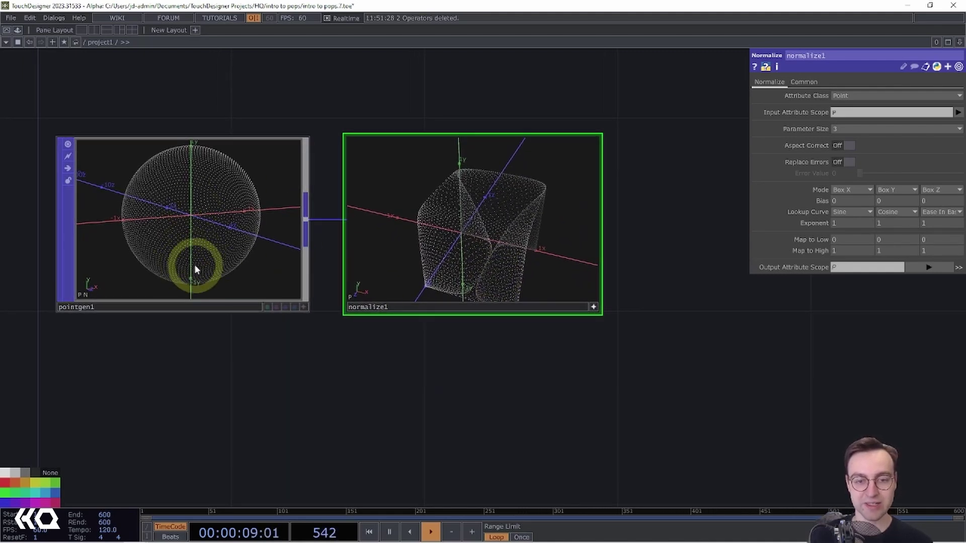
left_click_drag(549, 168, 506, 228)
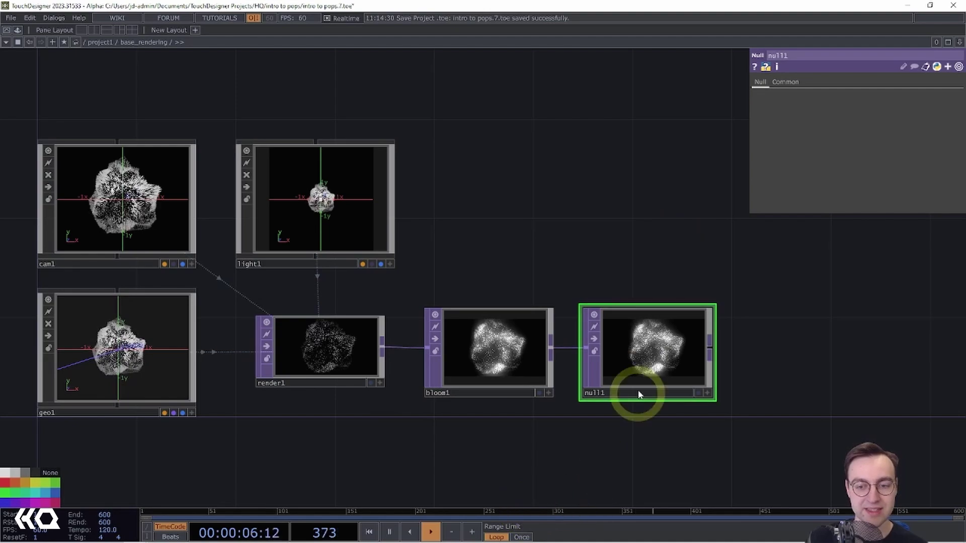
View the rendered output of null1 in base_rendering in a separate window, then close that window
right_click(653, 349)
left_click(660, 344)
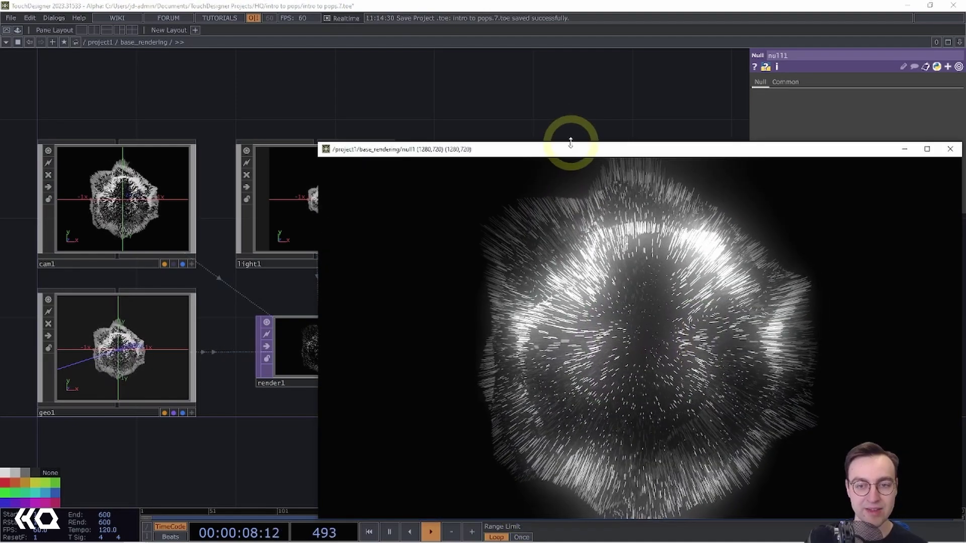
left_click_drag(583, 150, 449, 104)
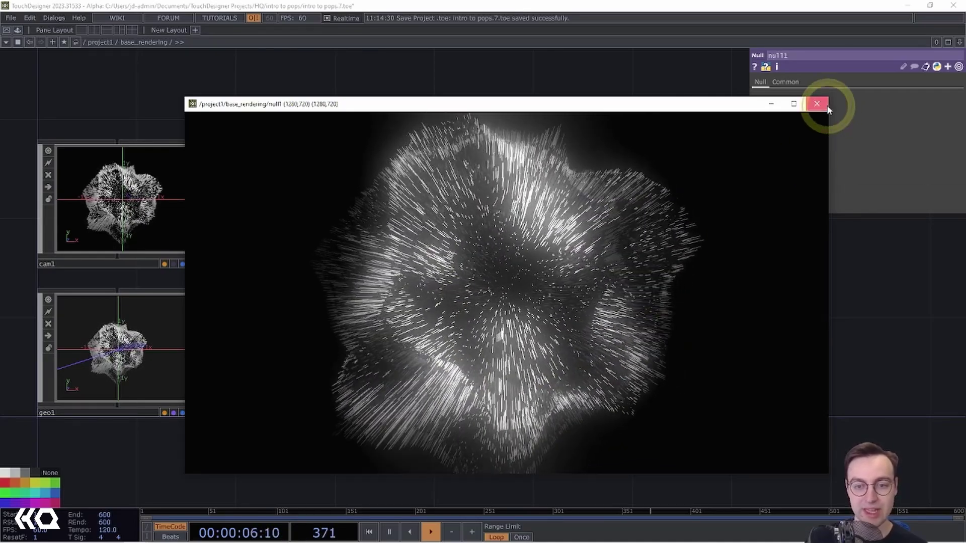
left_click(817, 104)
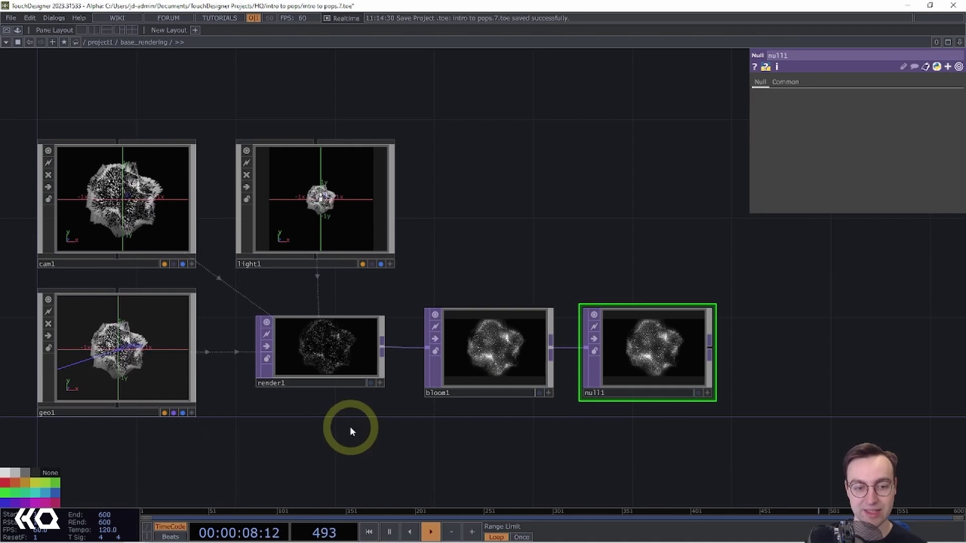
Go inside geo1 and examine its POP chain of sphere, noise, sprinkle, trail and null
double_click(138, 337)
left_click(401, 428)
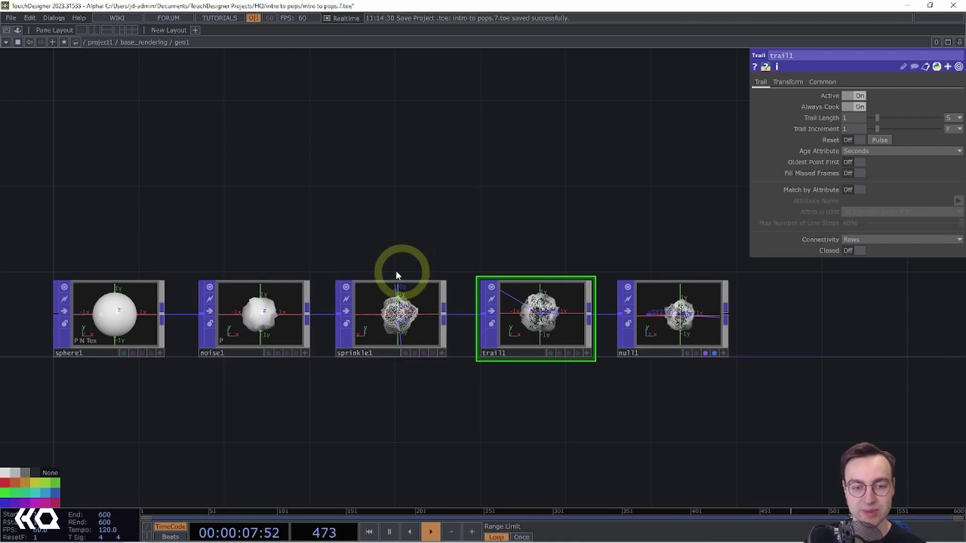
scroll(395, 384, "up", 5)
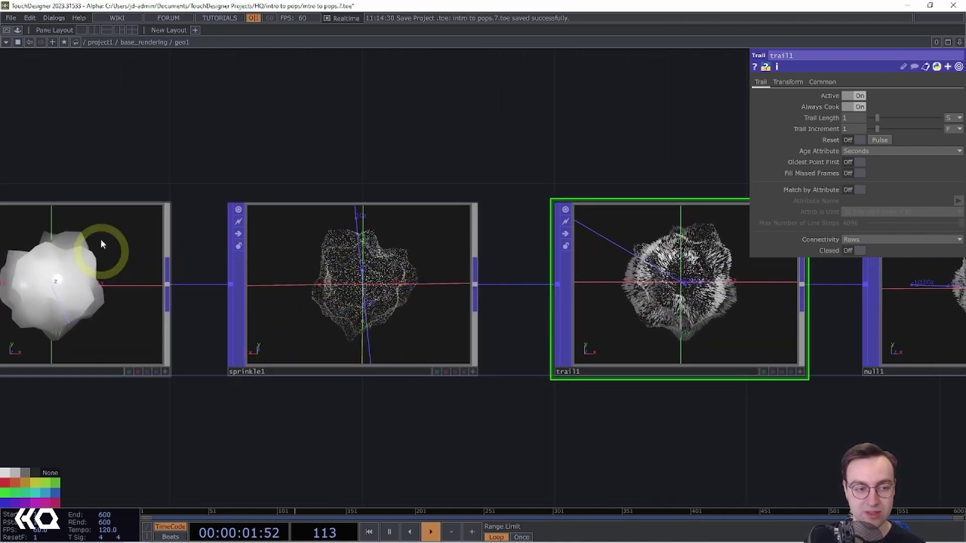
left_click_drag(520, 417, 390, 420)
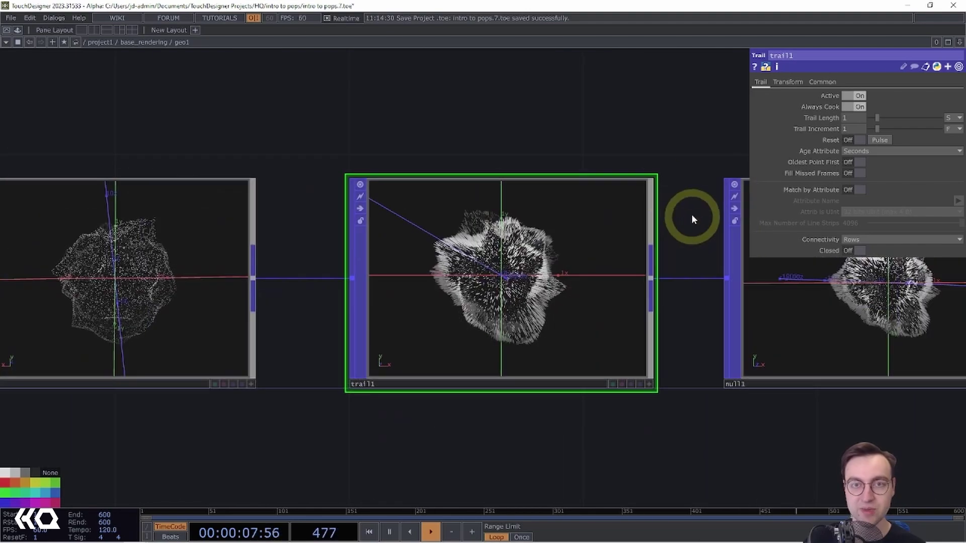
Examine the trail1 output up close and show its operator info with point, vertex and line strip counts
left_click_drag(692, 332, 606, 334)
scroll(448, 142, "up", 2)
middle_click_drag(447, 142, 455, 125)
left_click_drag(702, 282, 681, 209)
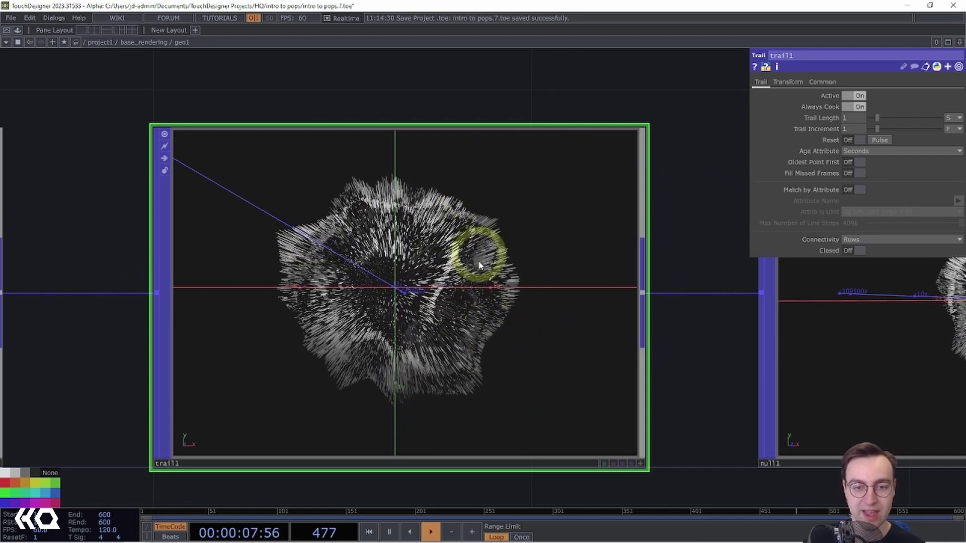
middle_click(562, 328)
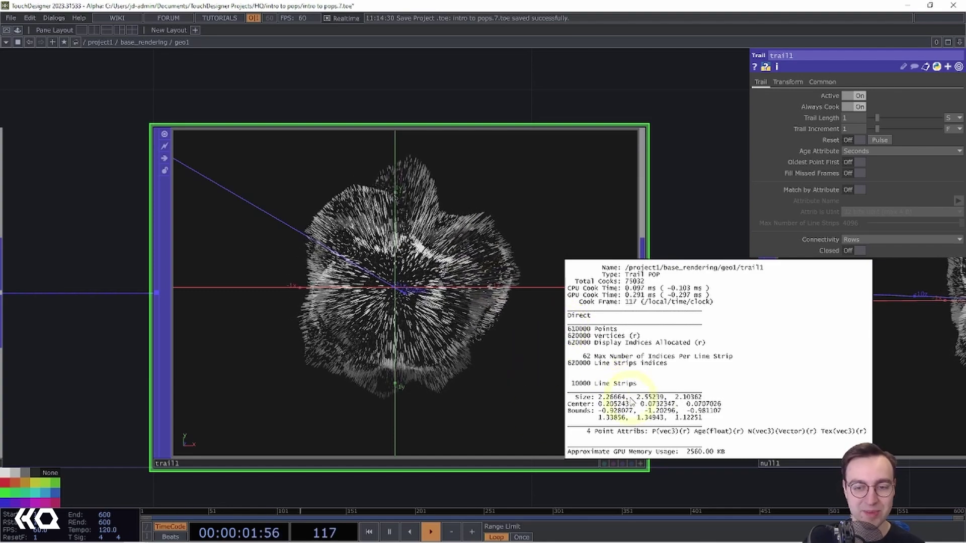
Close trail1's operator info, look over the null1 end of the chain, leave geo1 and bring up the base_instancing network
left_click(672, 119)
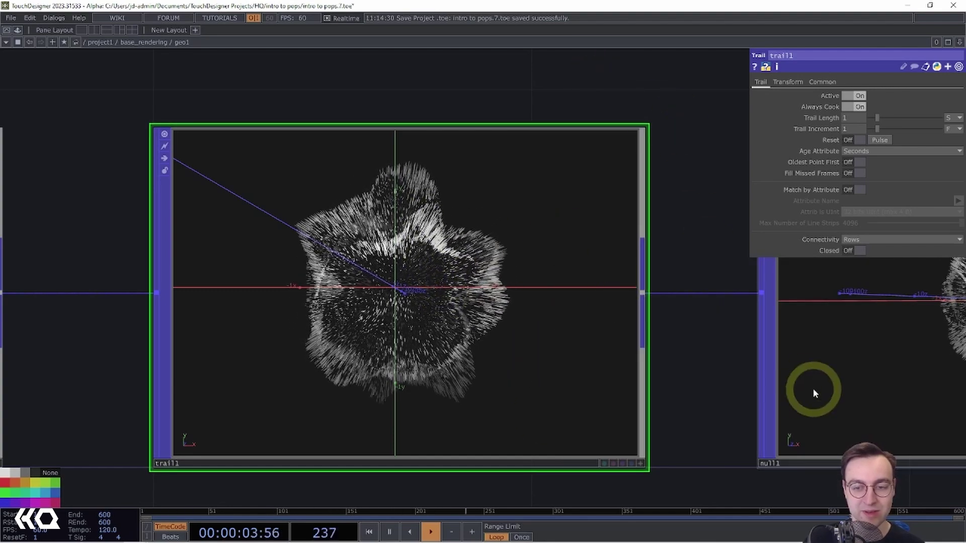
scroll(701, 388, "down", 2)
left_click_drag(701, 388, 440, 342)
scroll(541, 436, "down", 2)
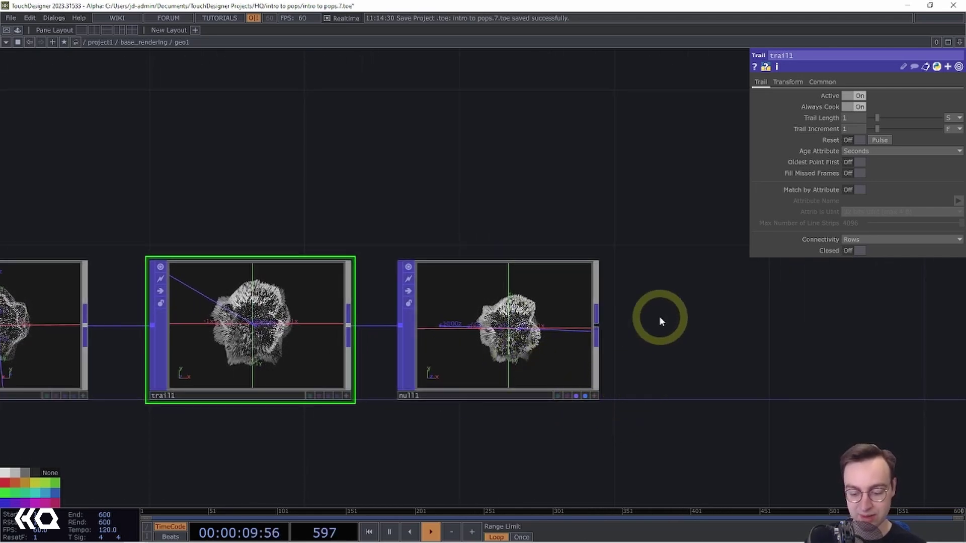
key("u")
left_click_drag(491, 243, 251, 454)
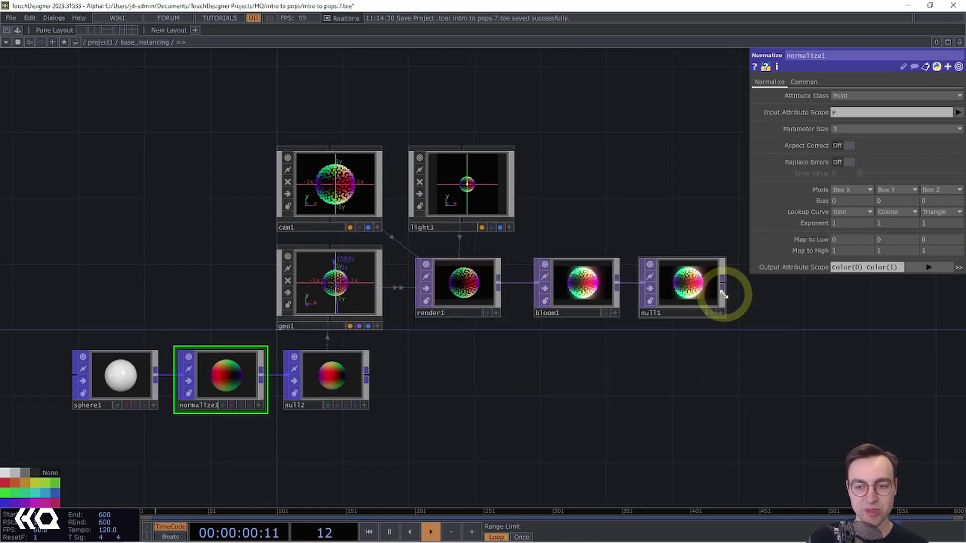
View the rendered output of null1 in base_instancing in a separate window, then close that window
right_click(692, 284)
left_click(698, 284)
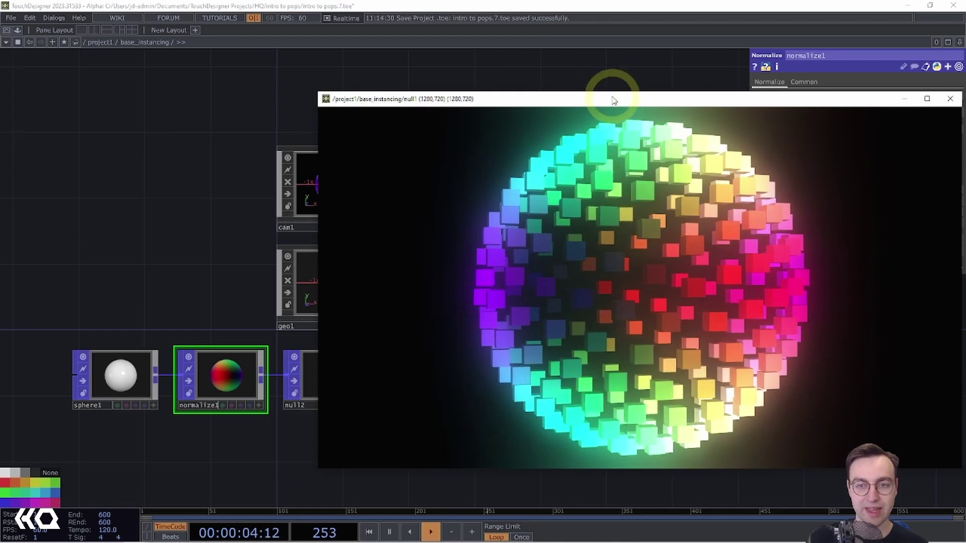
left_click_drag(610, 97, 483, 81)
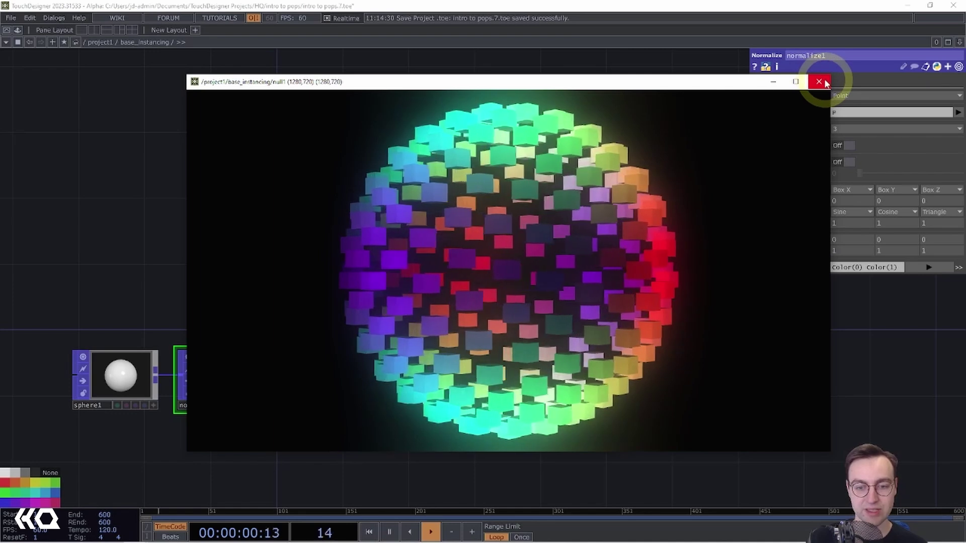
left_click(820, 82)
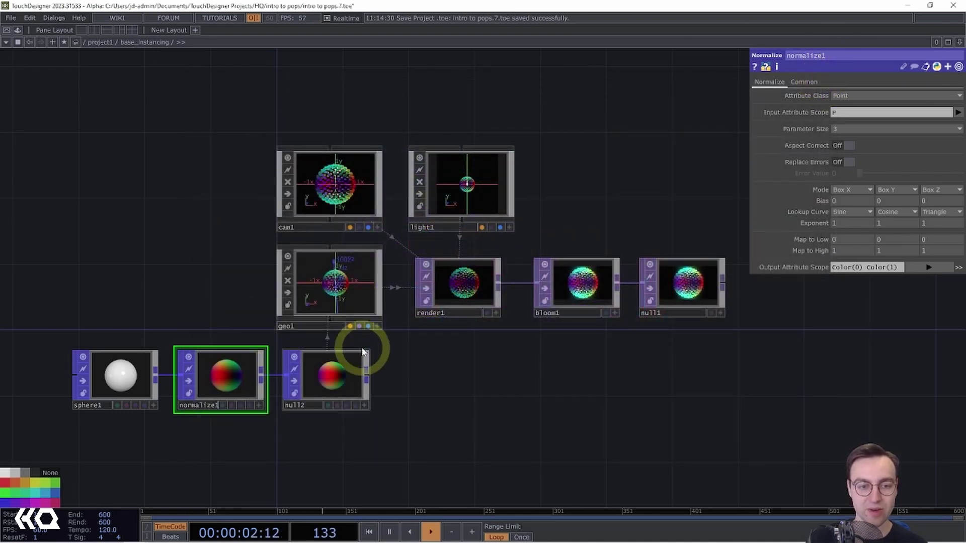
Go inside geo1 to examine its box1 and null1 operators, then return to the base_instancing network
left_click(330, 277)
key("i")
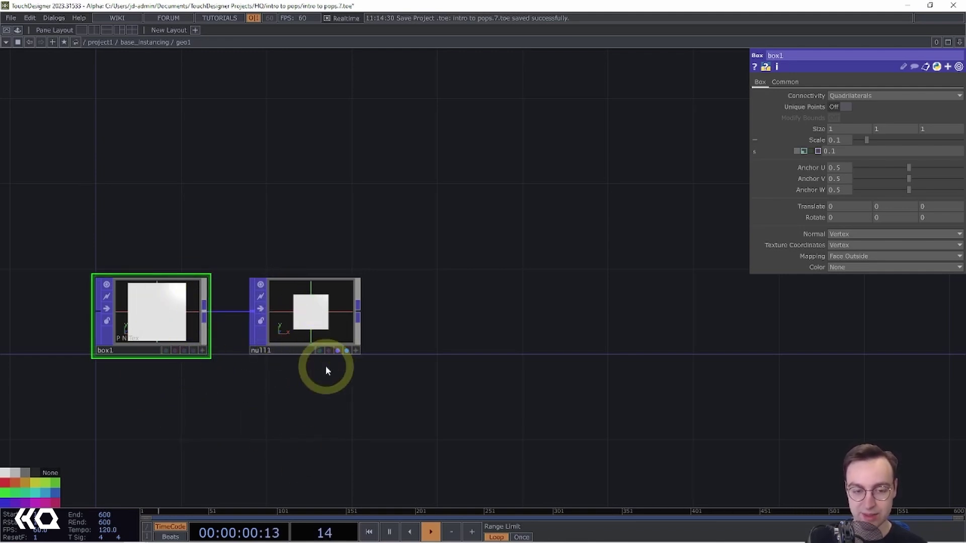
key("u")
left_click_drag(422, 425, 407, 427)
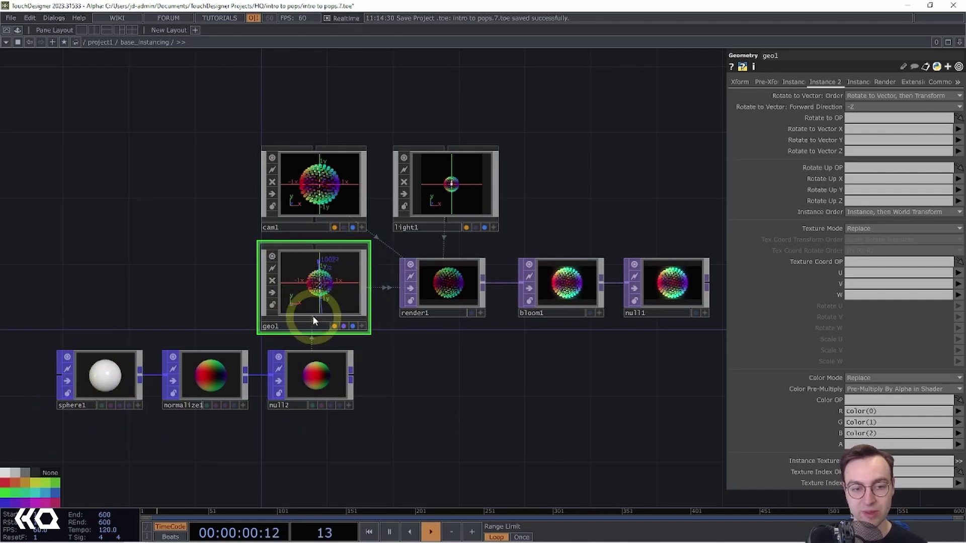
Inspect normalize1's parameters, then geo1's instance color channels and its main instancing parameters
left_click(210, 384)
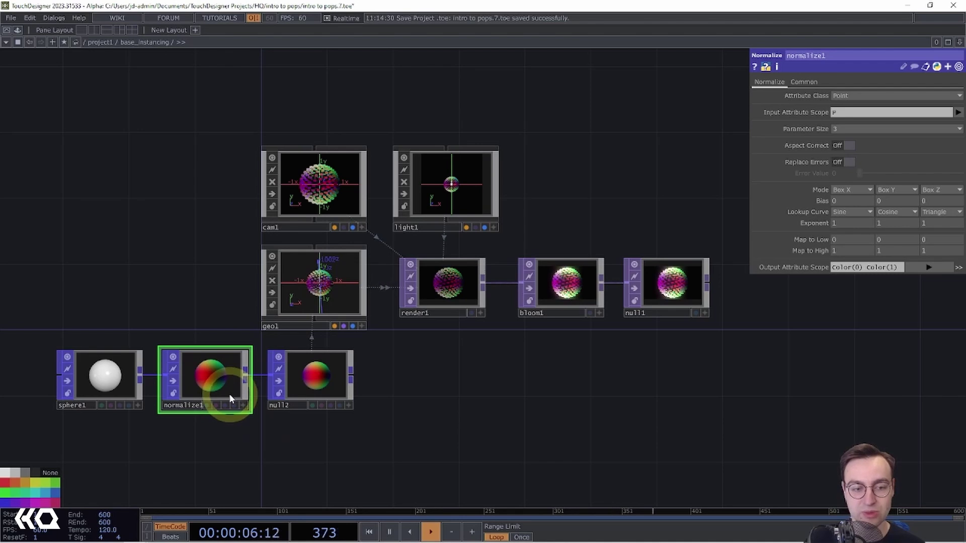
left_click(352, 291)
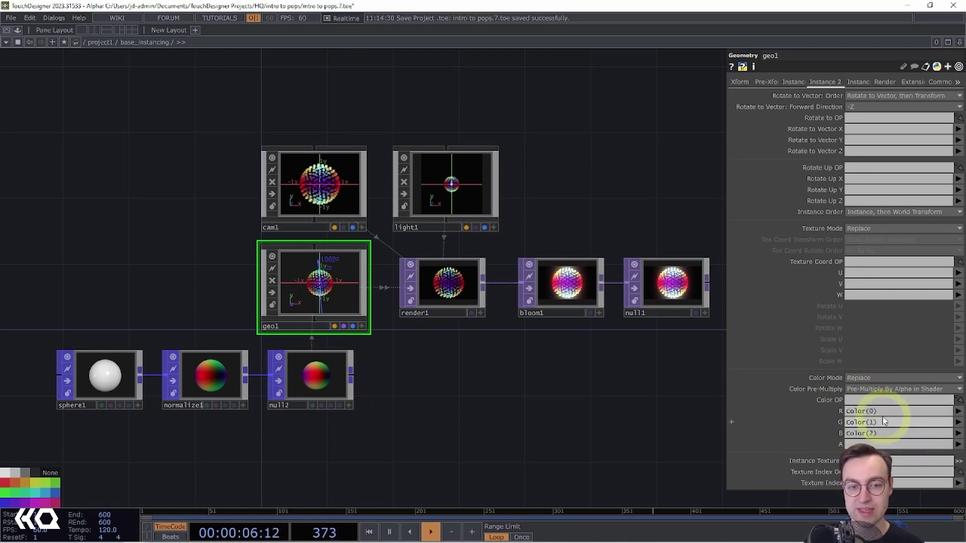
left_click(796, 82)
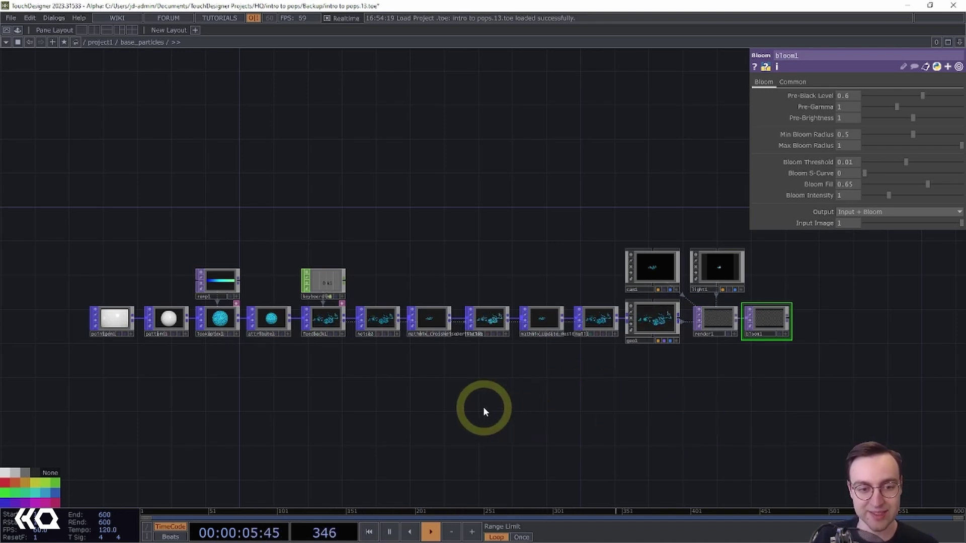
Examine the base_particles POP chain from pointgen1 through feedback1, noise2 and the mathmix operators to null1
scroll(270, 377, "up", 5)
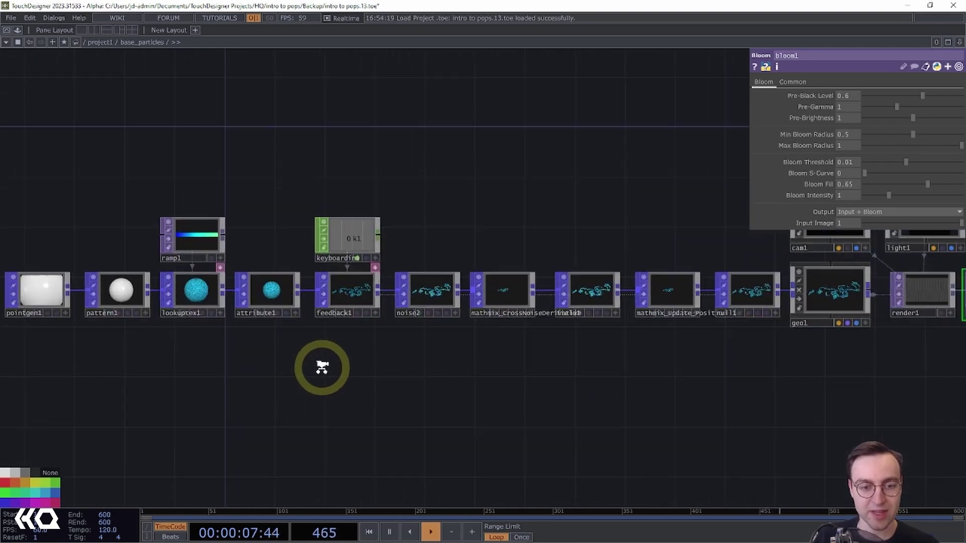
left_click_drag(324, 354, 473, 379)
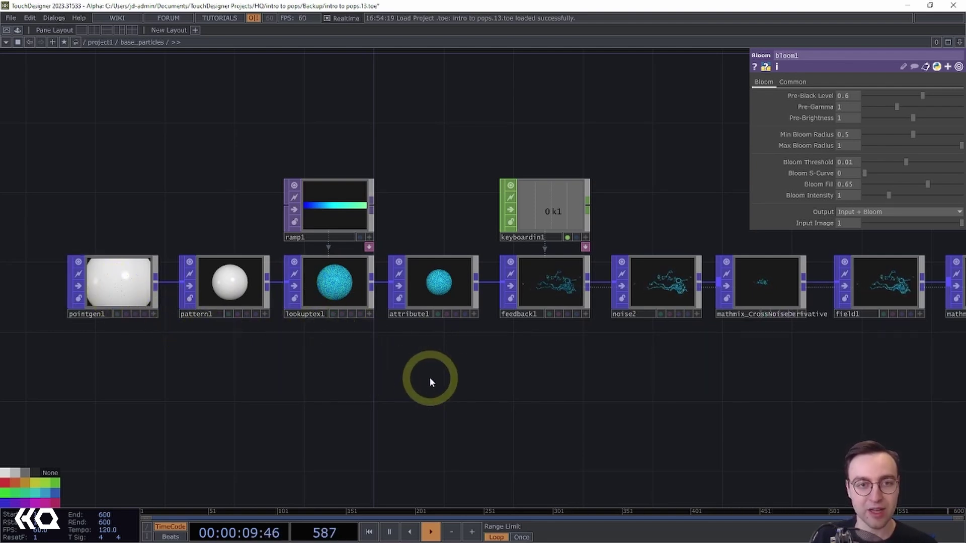
left_click_drag(369, 334, 286, 332)
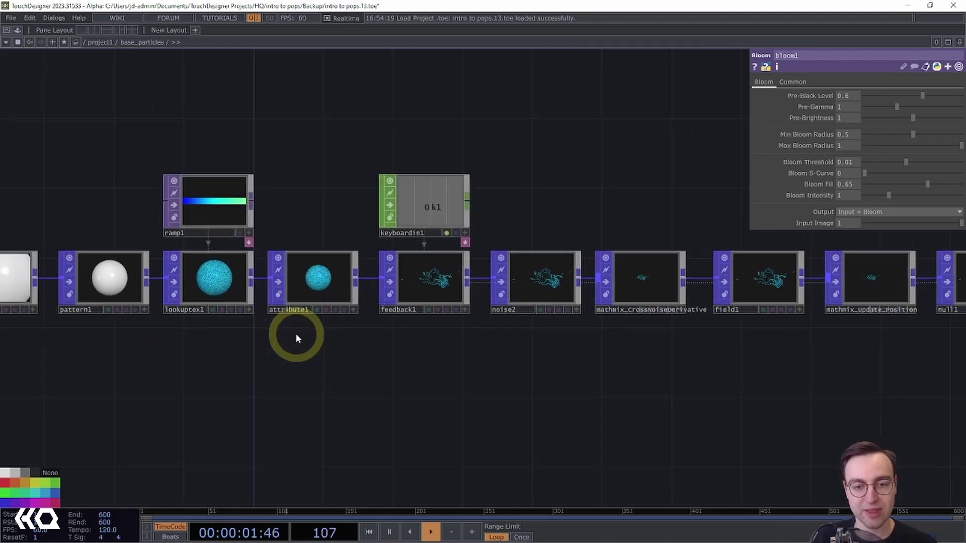
mouse_move(446, 362)
left_mouse_down()
mouse_move(287, 360)
mouse_move(335, 363)
mouse_move(304, 370)
left_mouse_up()
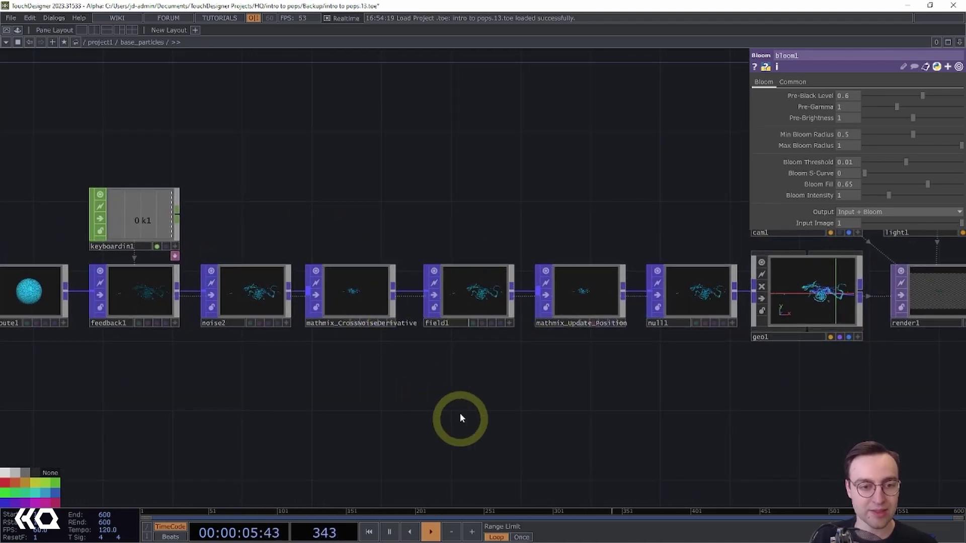
mouse_move(488, 391)
left_mouse_down()
mouse_move(423, 391)
mouse_move(405, 369)
mouse_move(475, 396)
left_mouse_up()
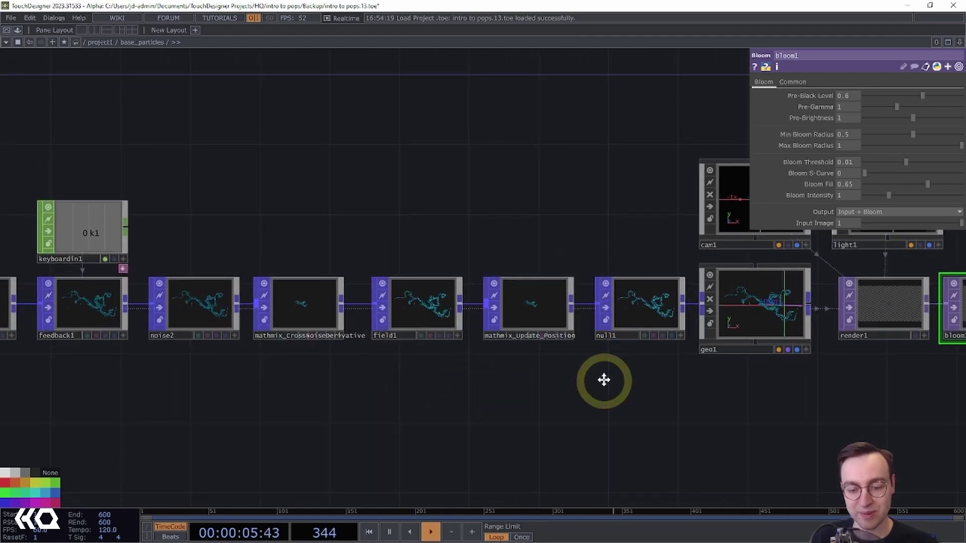
Reset the particle feedback simulation and watch bloom1's output in a separate window, then close that window
left_click_drag(604, 380, 574, 375)
key("1")
left_click_drag(640, 379, 545, 376)
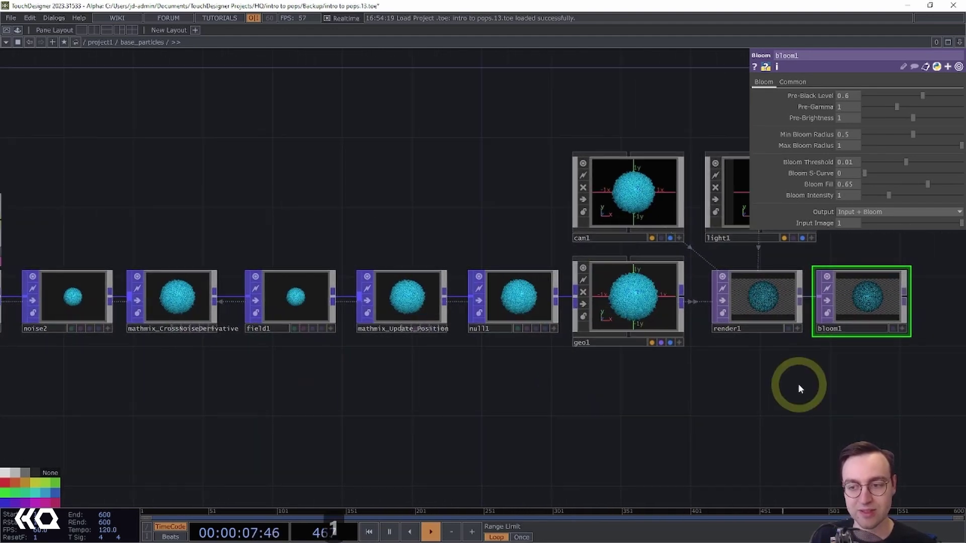
left_click_drag(752, 380, 584, 363)
right_click(690, 287)
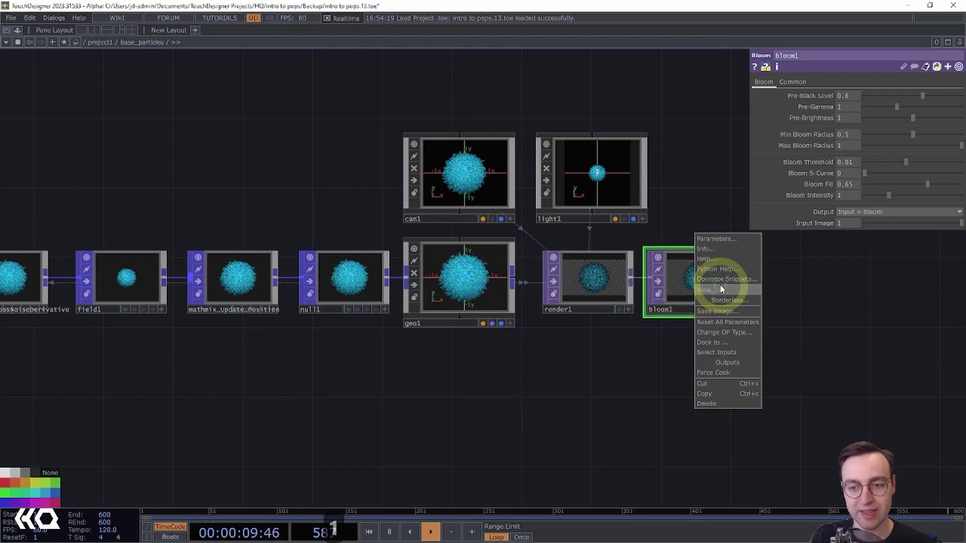
left_click(723, 289)
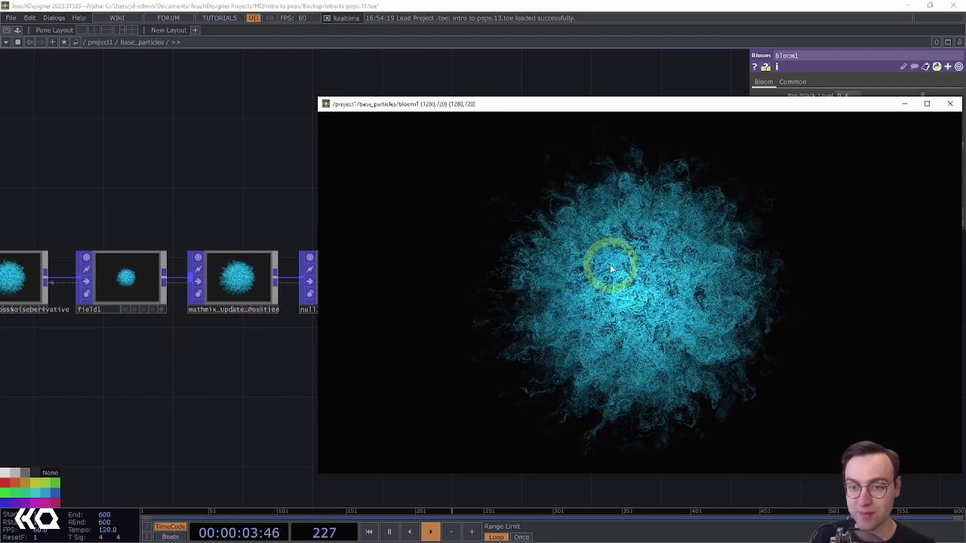
left_click_drag(674, 104, 591, 102)
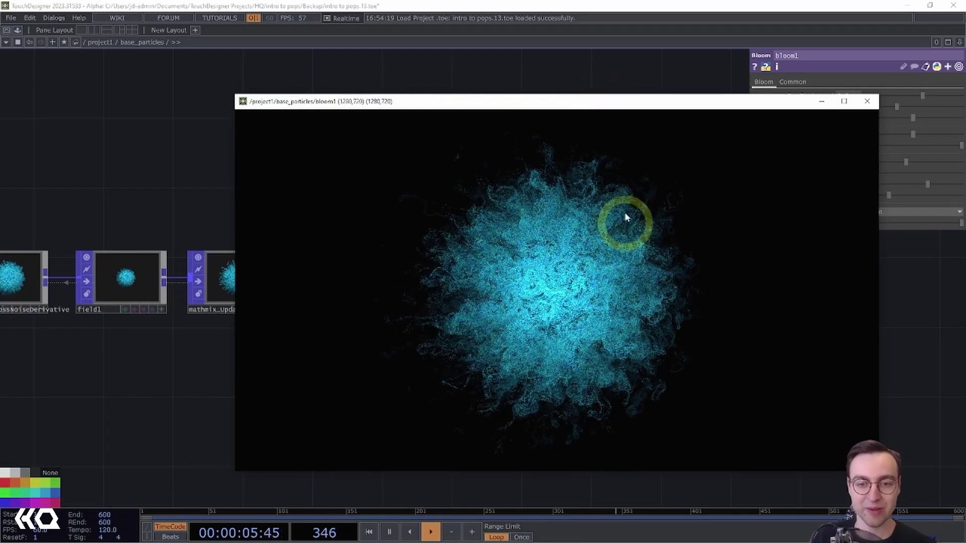
left_click_drag(134, 347, 192, 334)
scroll(191, 334, "down", 2)
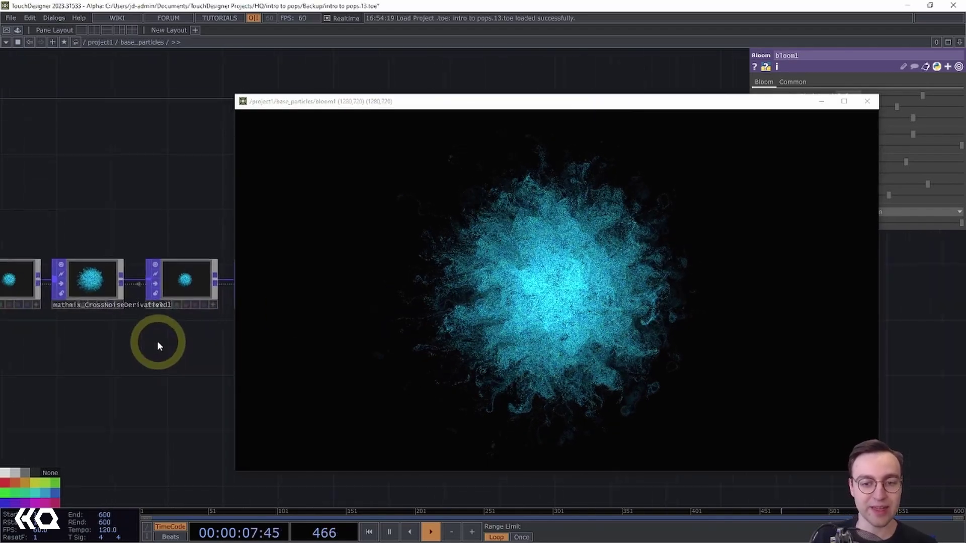
left_click_drag(439, 107, 496, 112)
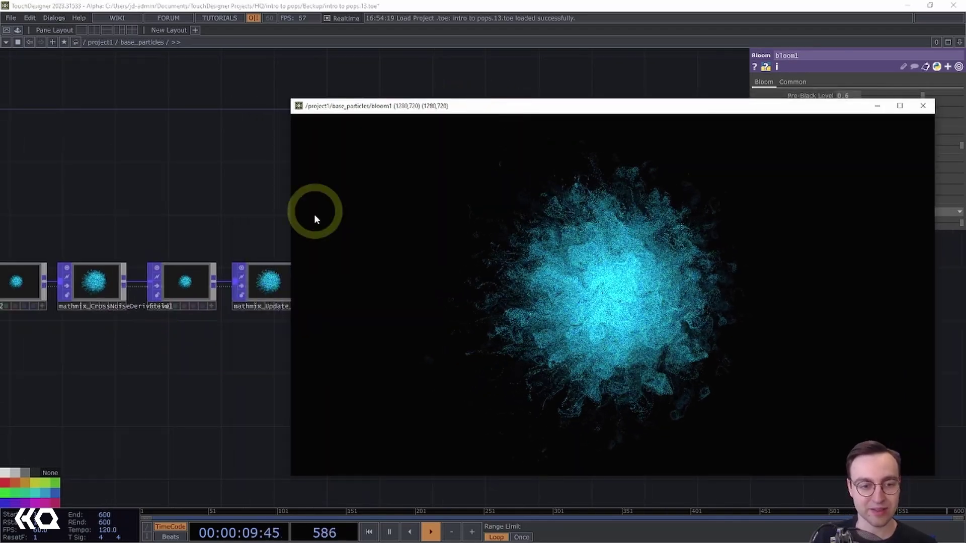
left_click(923, 105)
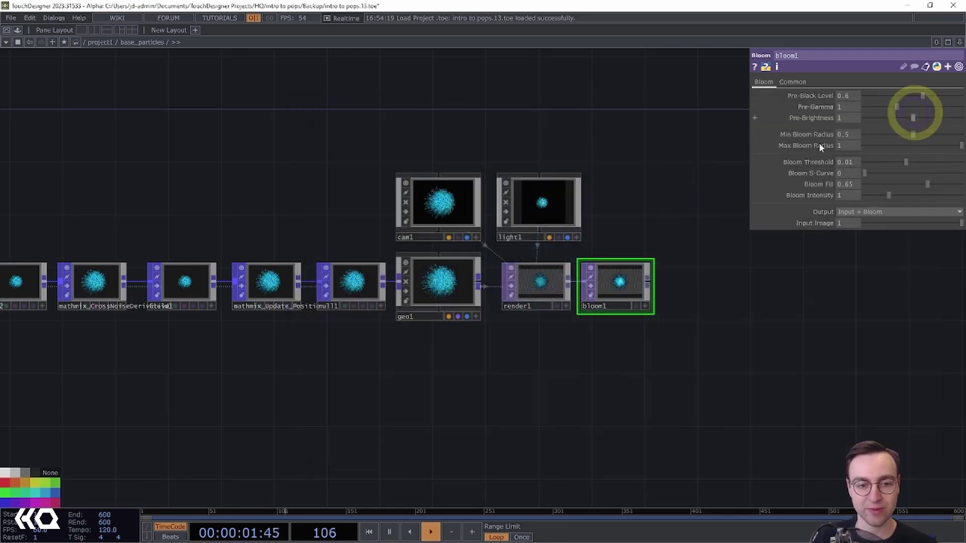
Show null1's operator info with its point count and point attributes, then dismiss it
middle_click(345, 287)
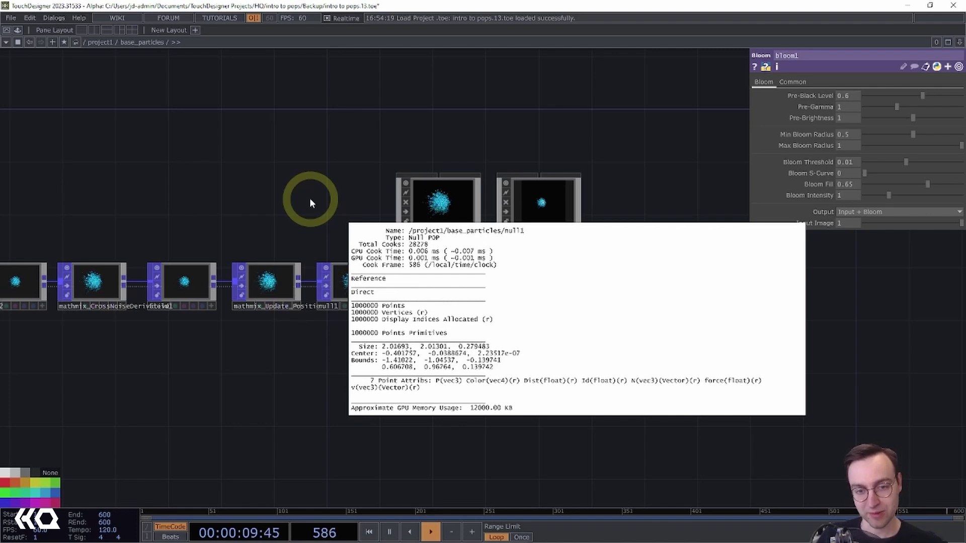
middle_click_drag(315, 189, 281, 196)
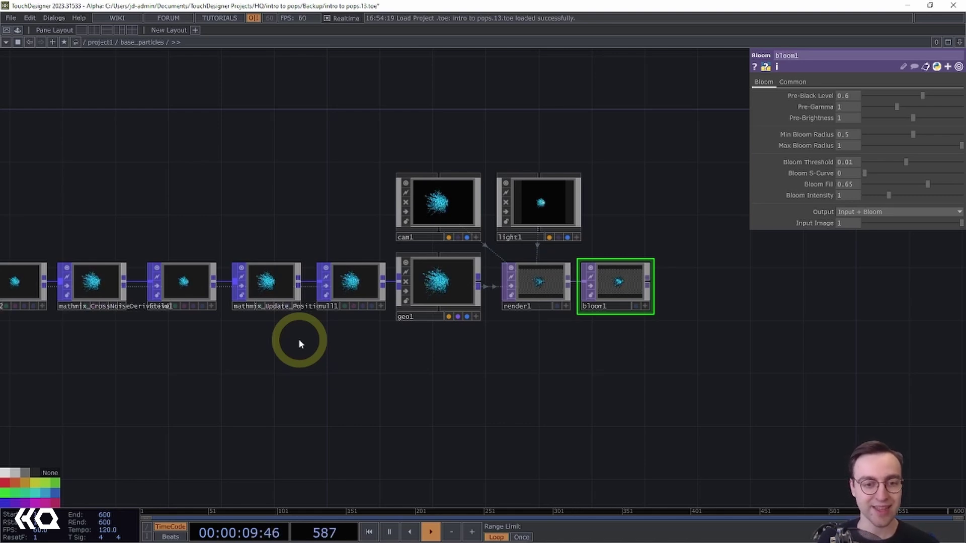
View bloom1's output in a separate window again and place that window over the middle of the network
scroll(301, 346, "down", 5)
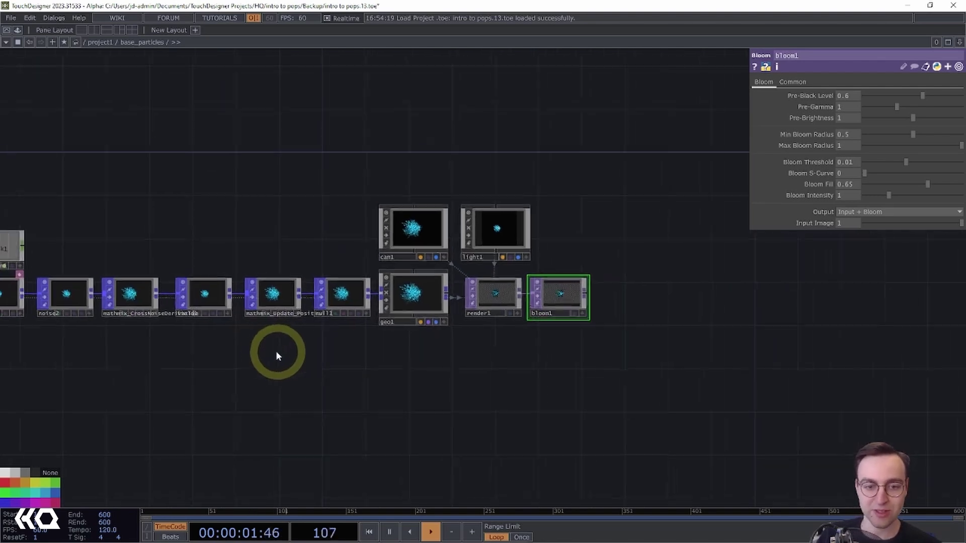
left_click_drag(307, 354, 419, 359)
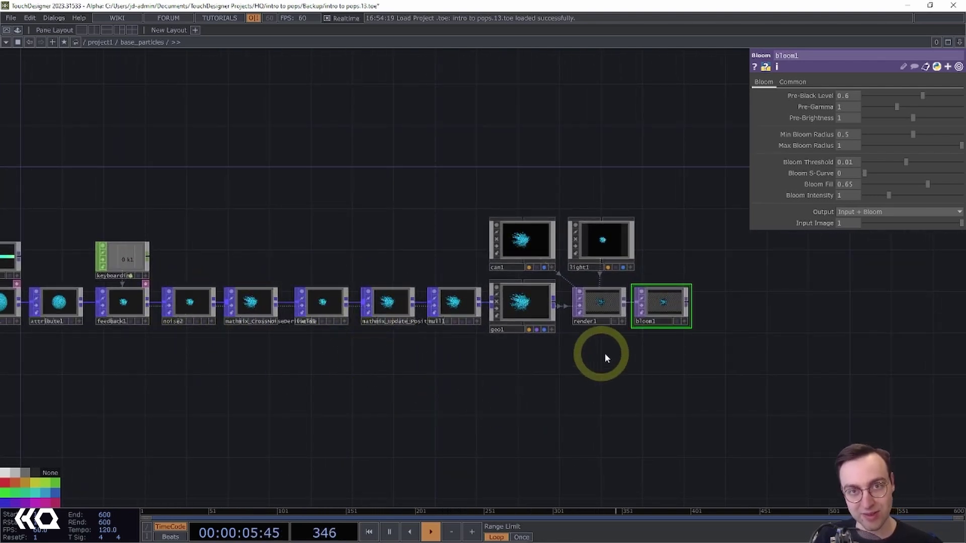
right_click(669, 314)
left_click(696, 309)
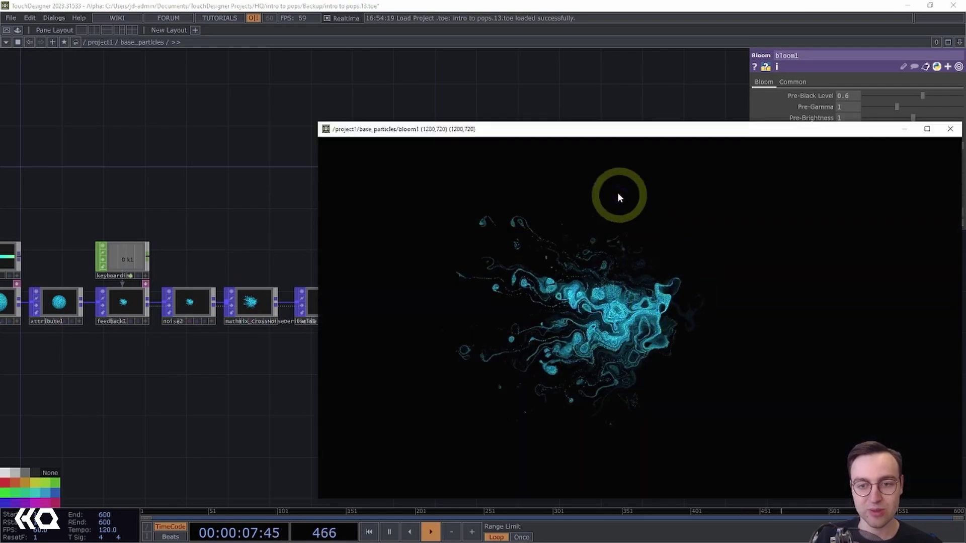
left_click_drag(644, 130, 510, 82)
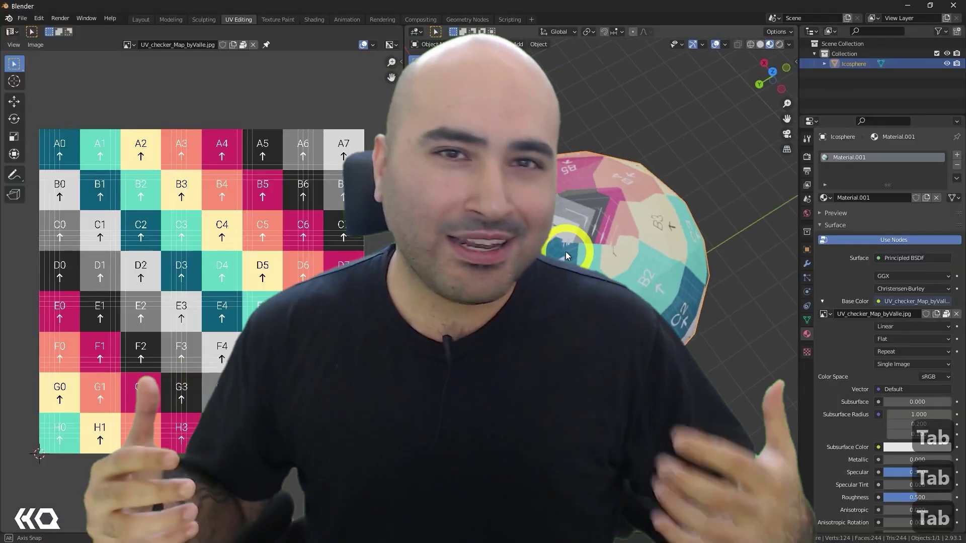
middle_click_drag(605, 191, 646, 205)
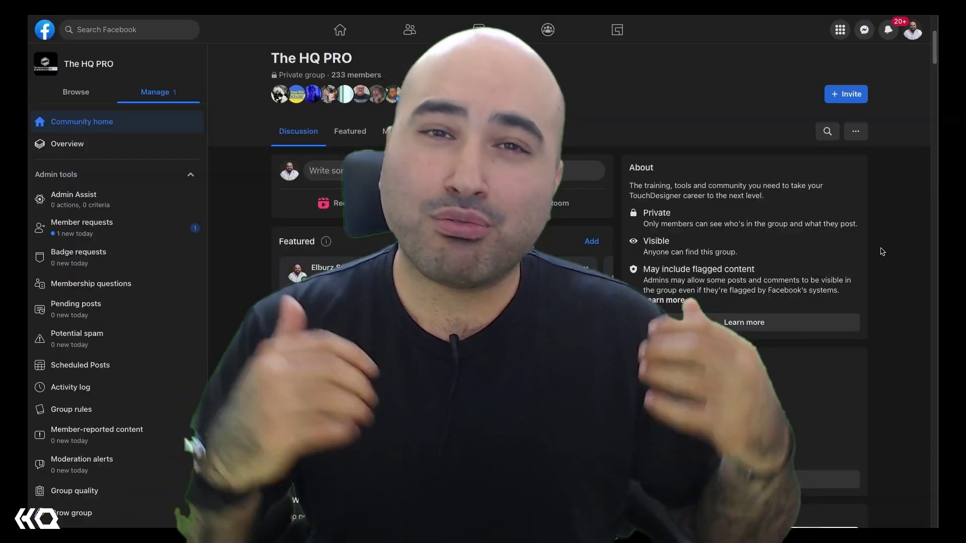
scroll(881, 252, "down", 3)
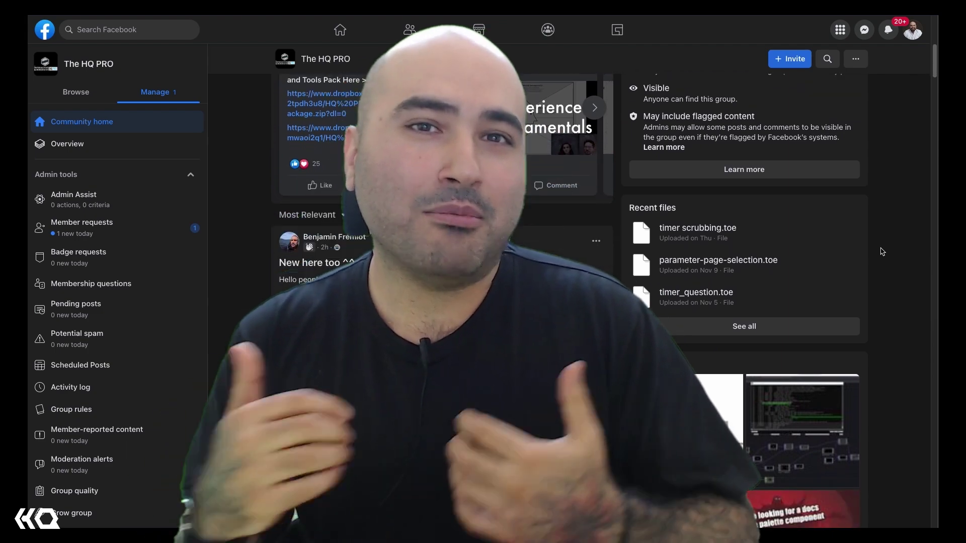
scroll(881, 251, "down", 5)
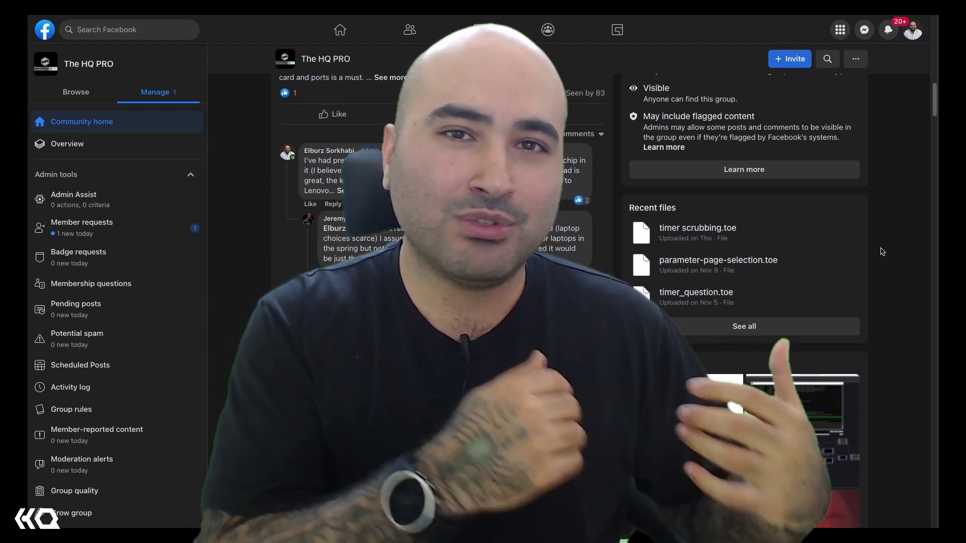
scroll(881, 251, "down", 10)
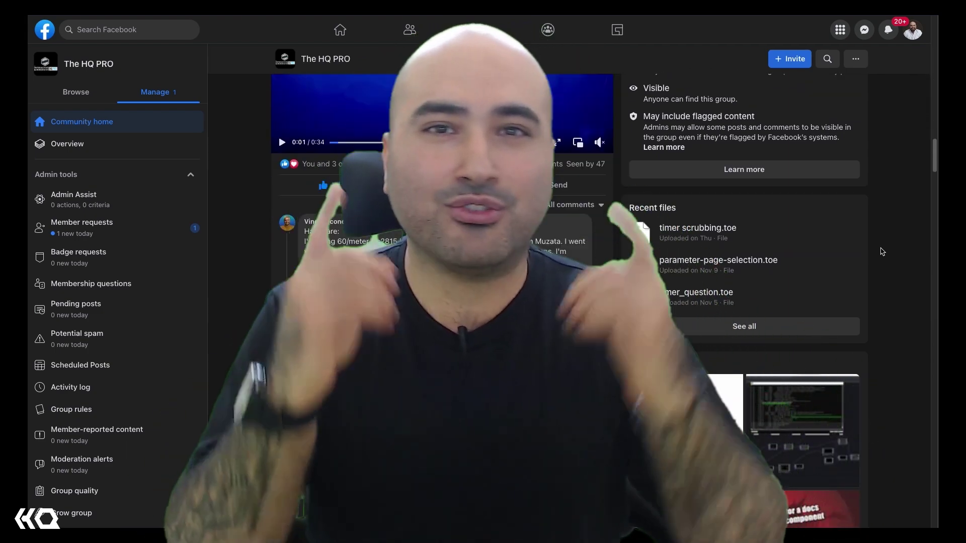
scroll(881, 251, "down", 10)
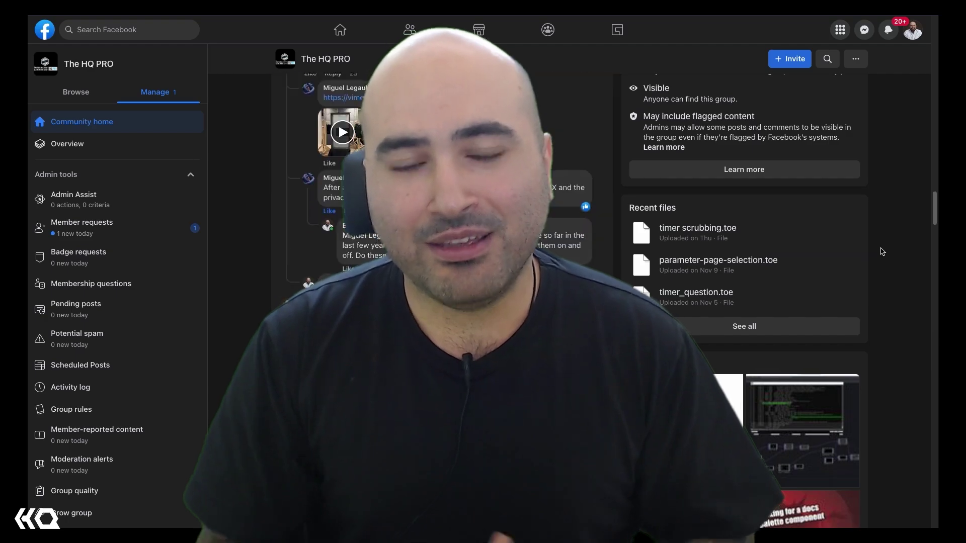